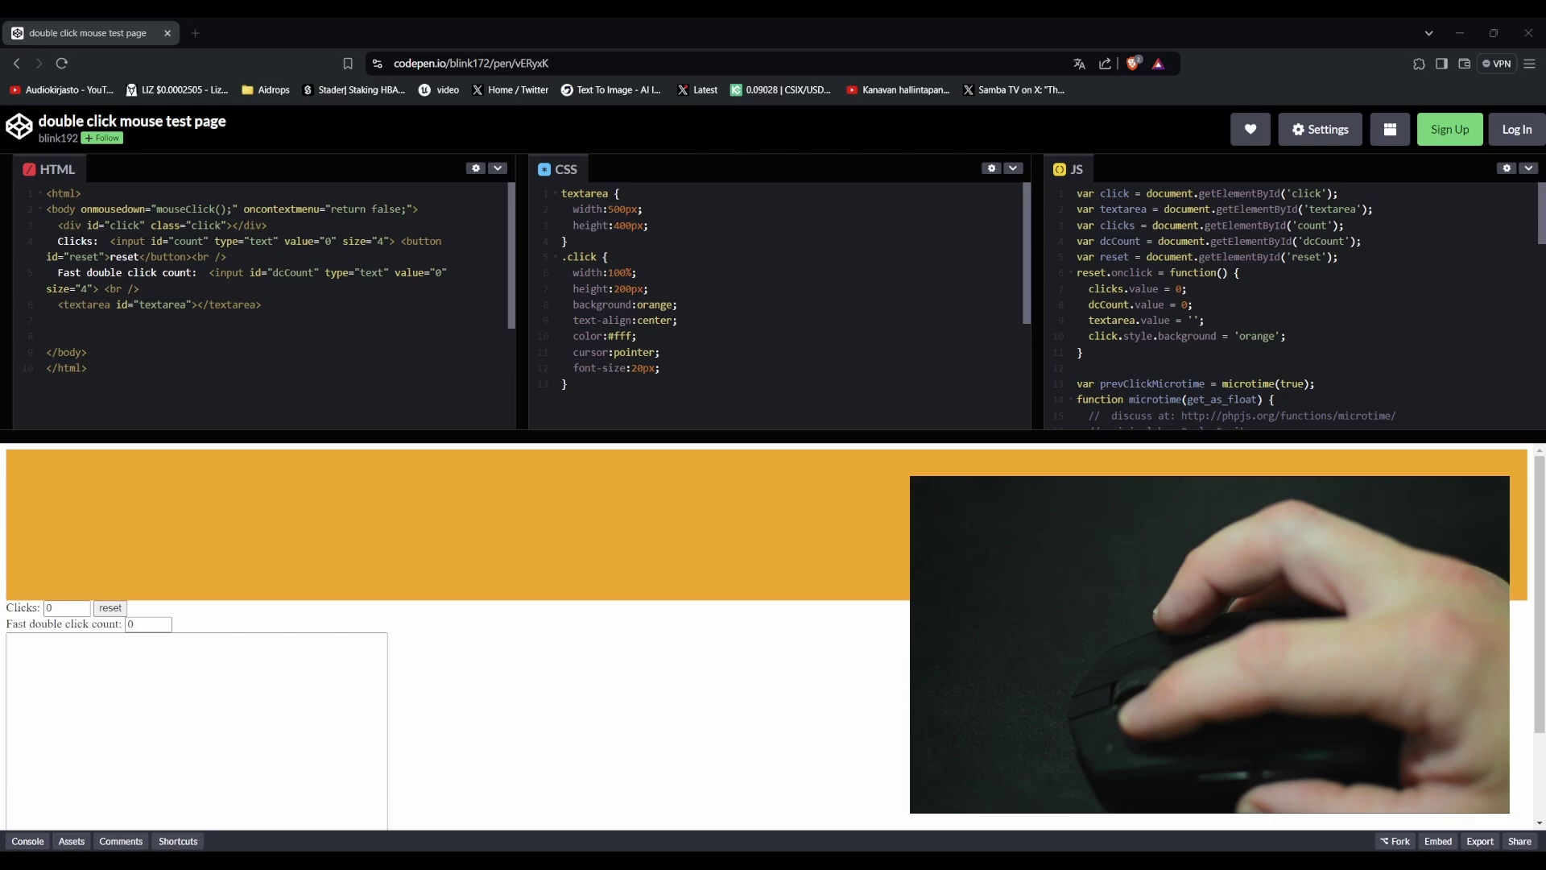
Step: Single-click the same spot on the orange test div six times, logging each click's timing
left_click(464, 554)
left_click(464, 553)
left_click(464, 553)
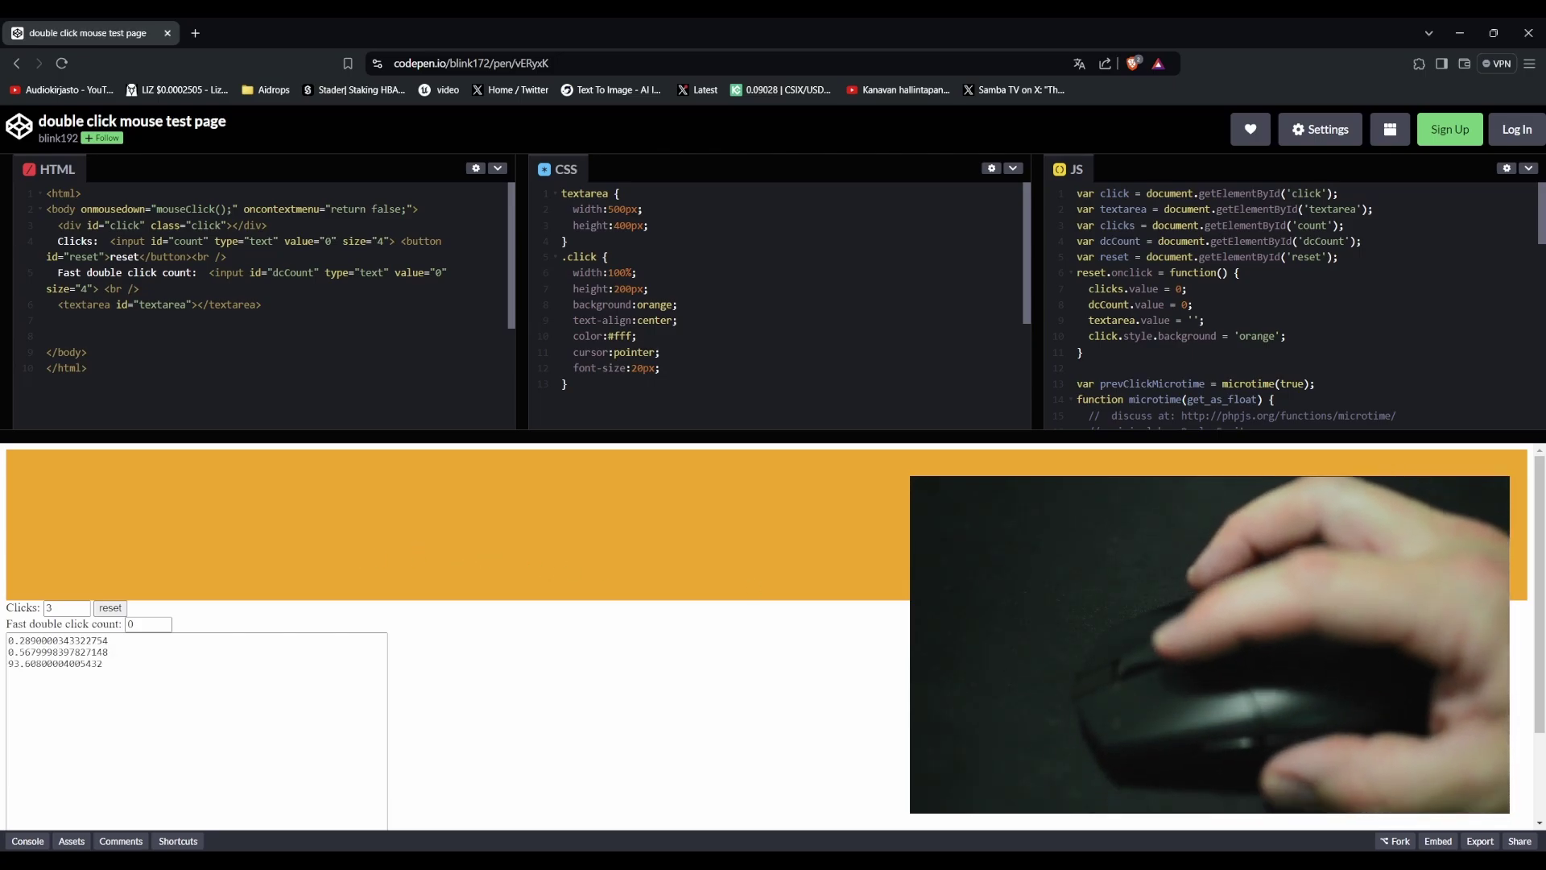
left_click(465, 553)
left_click(464, 553)
left_click(465, 554)
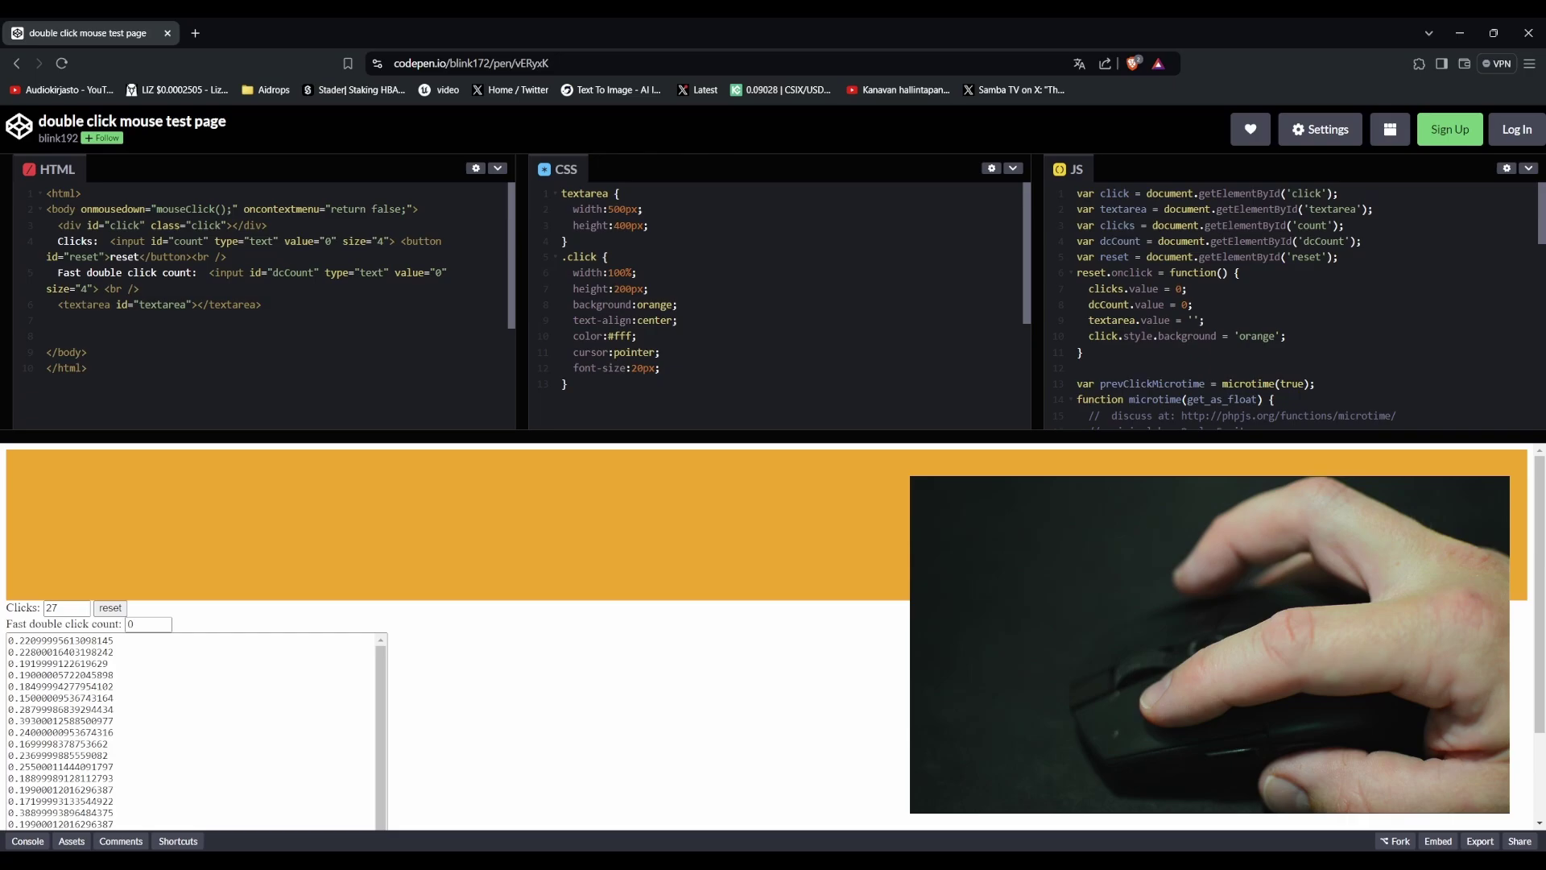
left_click(464, 553)
left_click(464, 553)
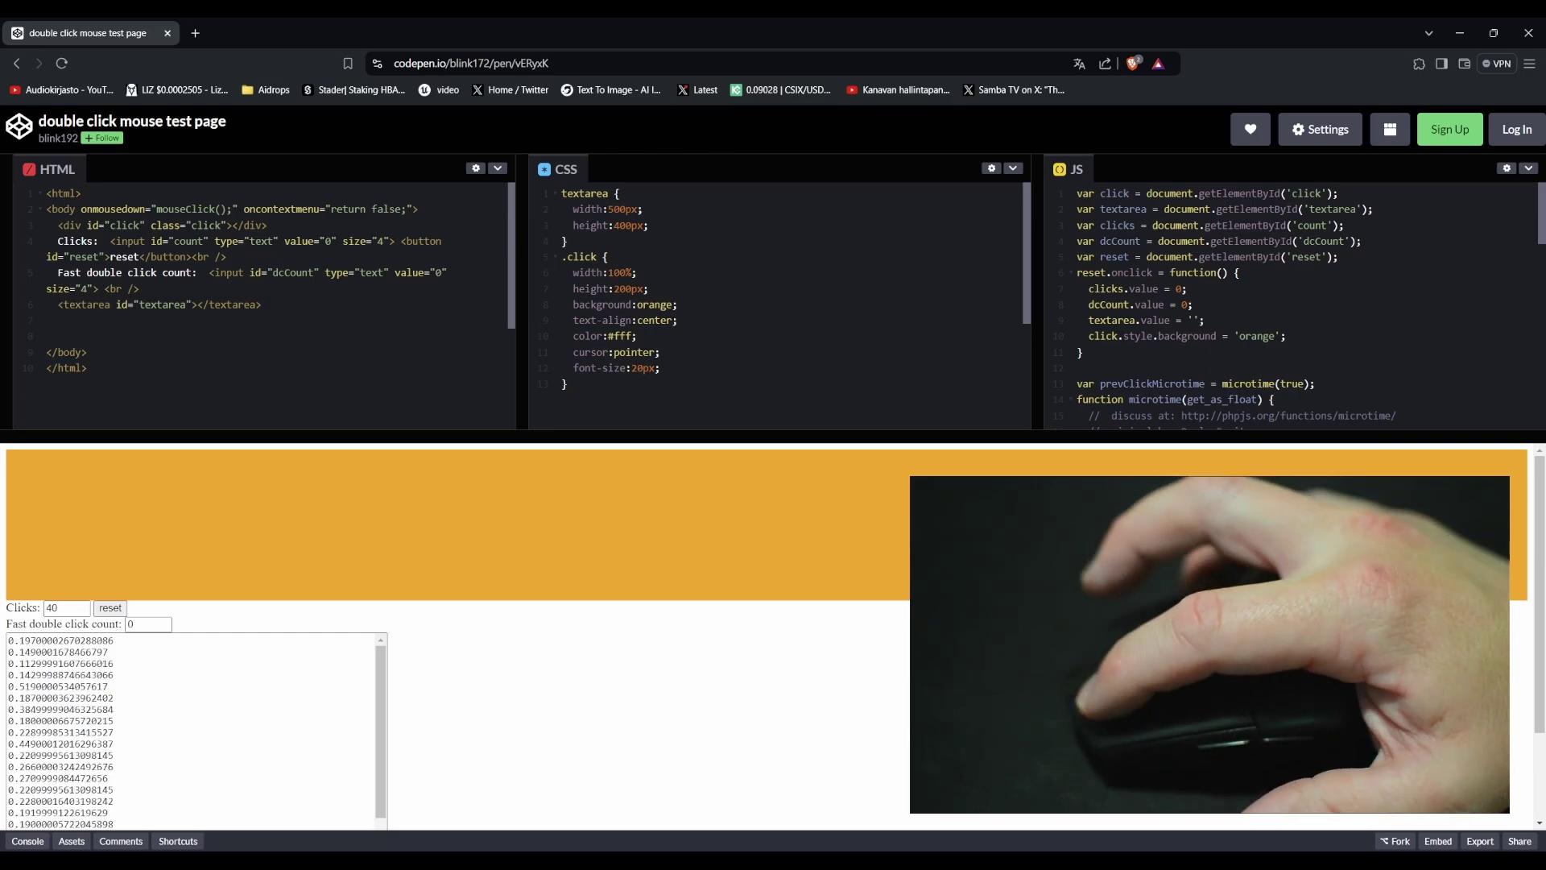
Step: Alternate double and single clicks on one spot of the test div to probe for fast doubles
double_click(464, 554)
left_click(464, 554)
double_click(464, 554)
left_click(463, 554)
double_click(465, 554)
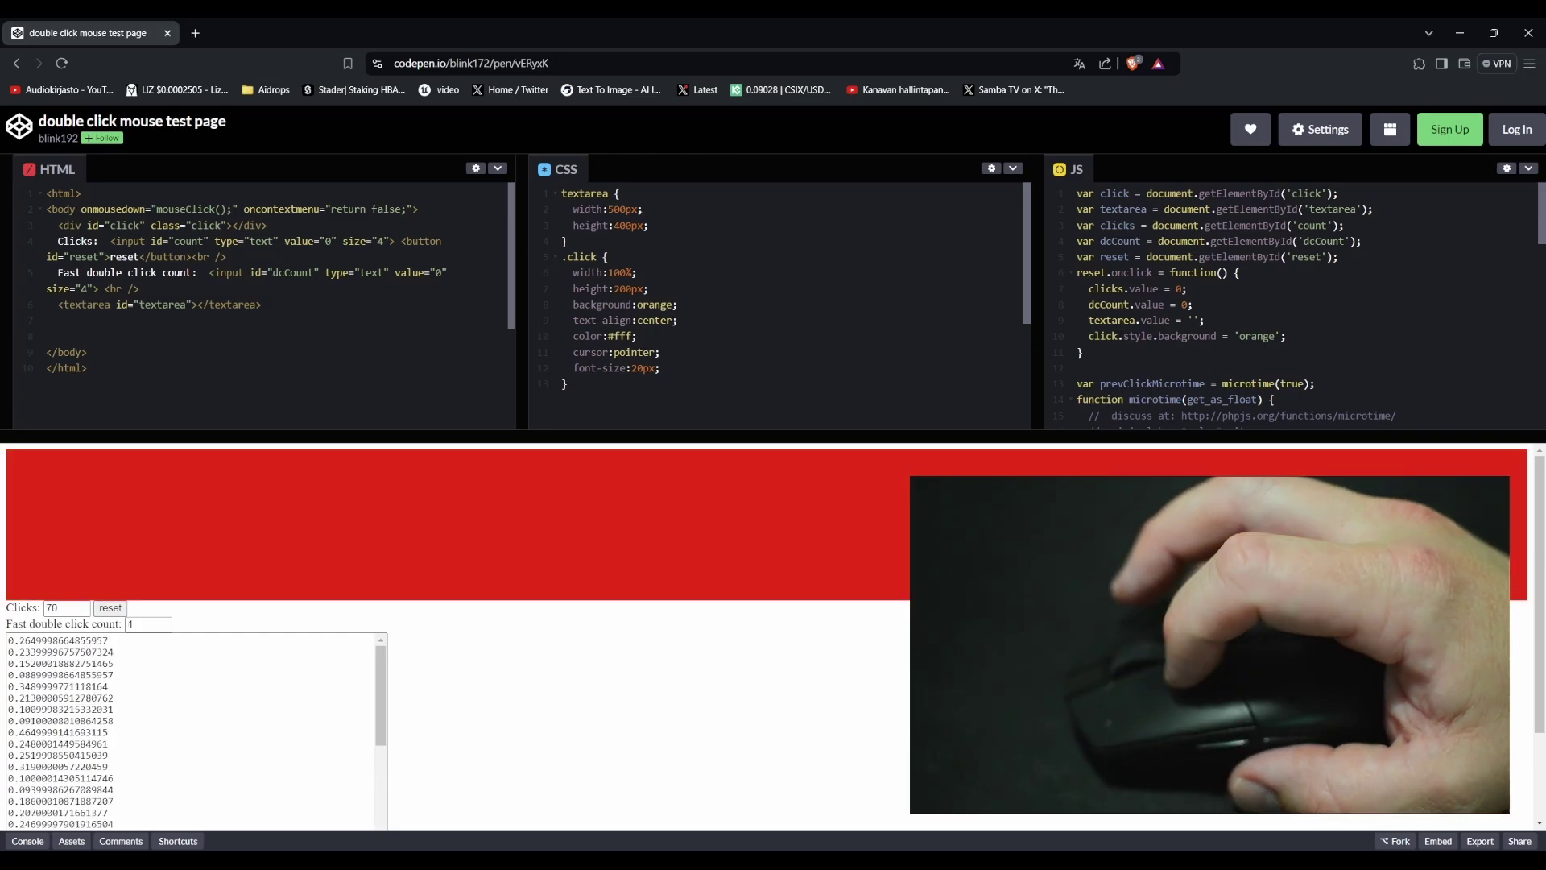
left_click(465, 554)
double_click(465, 553)
left_click(464, 554)
double_click(465, 554)
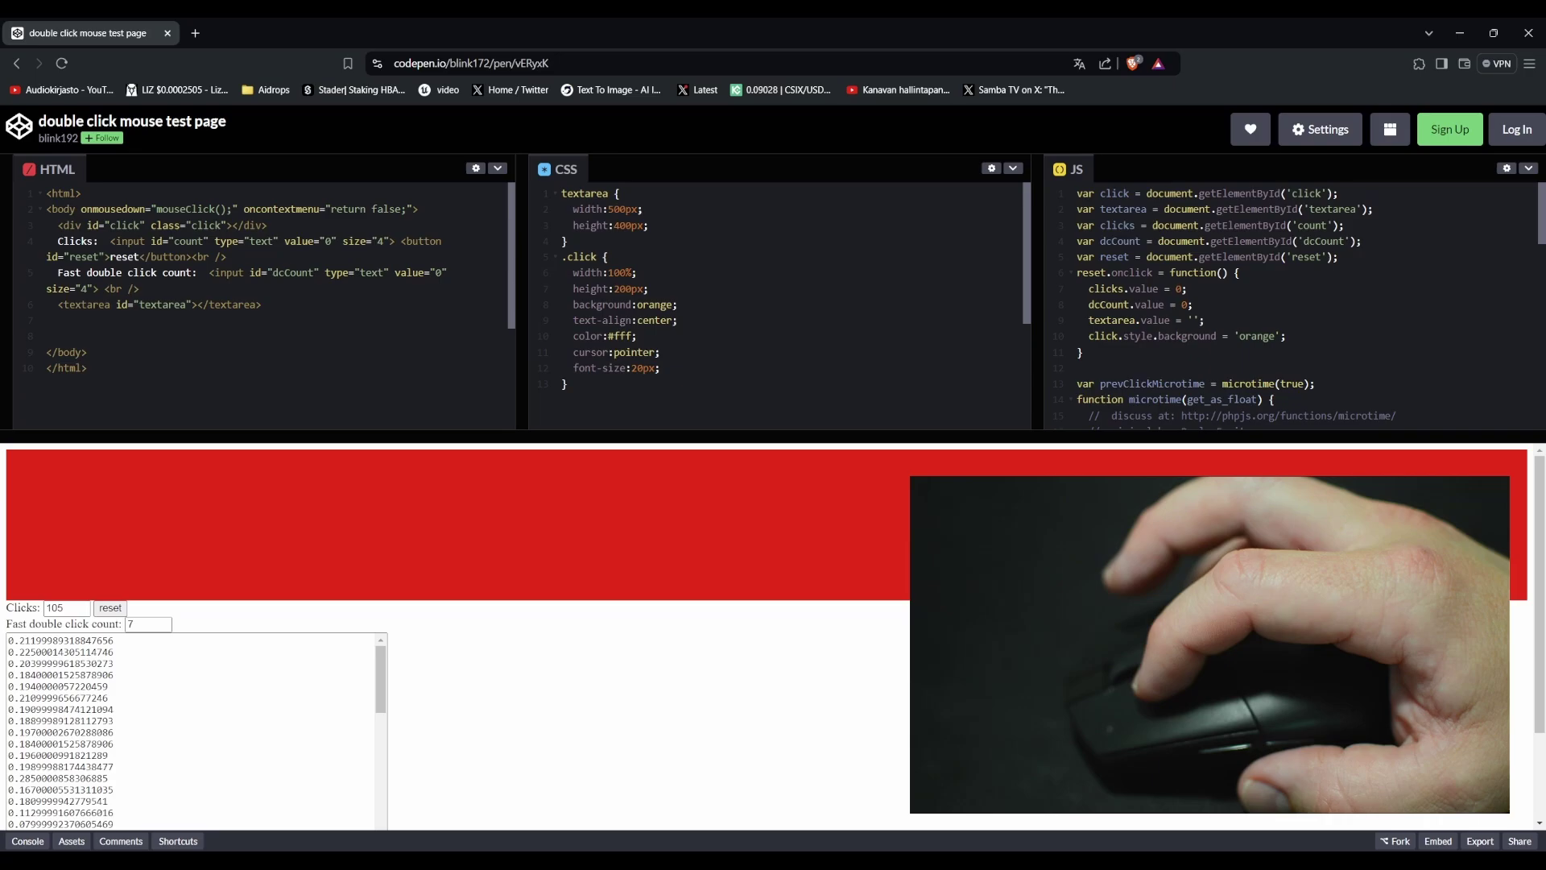
left_click(464, 553)
double_click(465, 554)
left_click(464, 553)
double_click(463, 553)
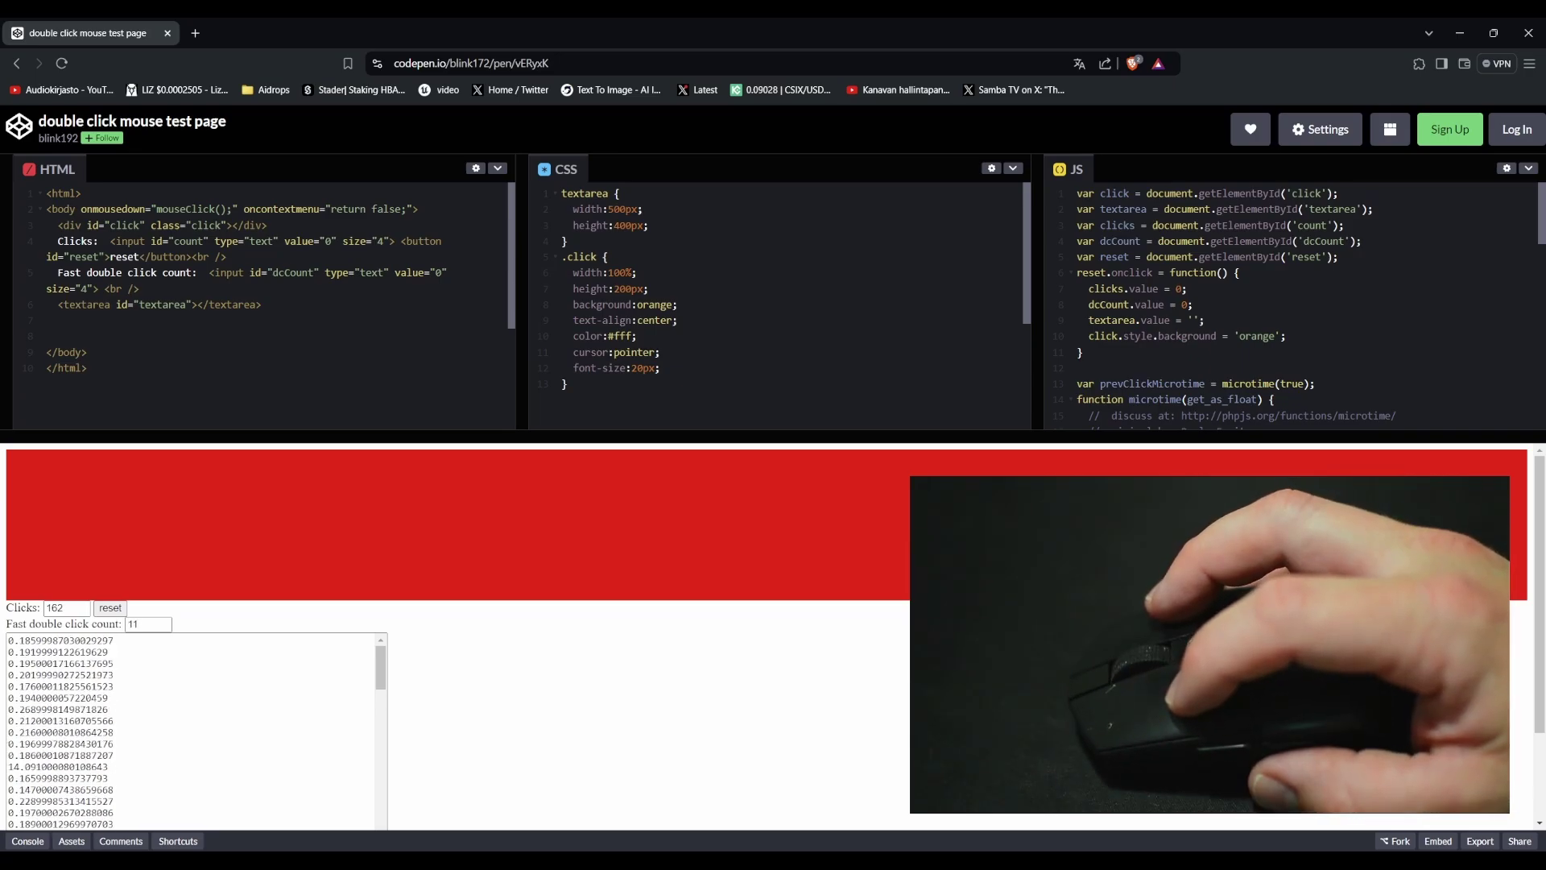
left_click(464, 553)
left_click(464, 553)
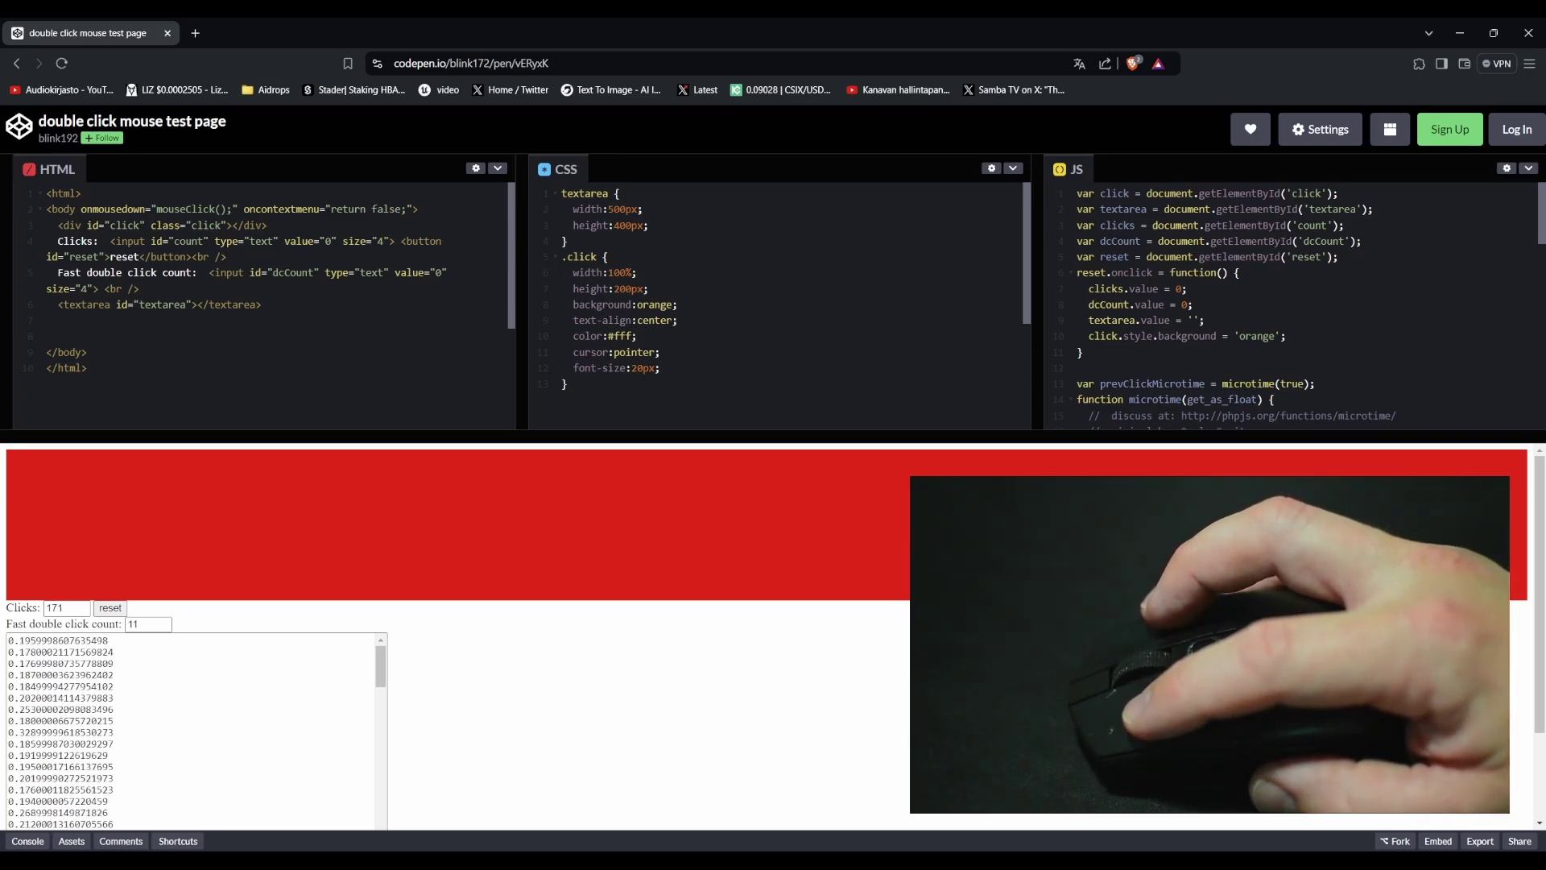
left_click(464, 553)
left_click(465, 553)
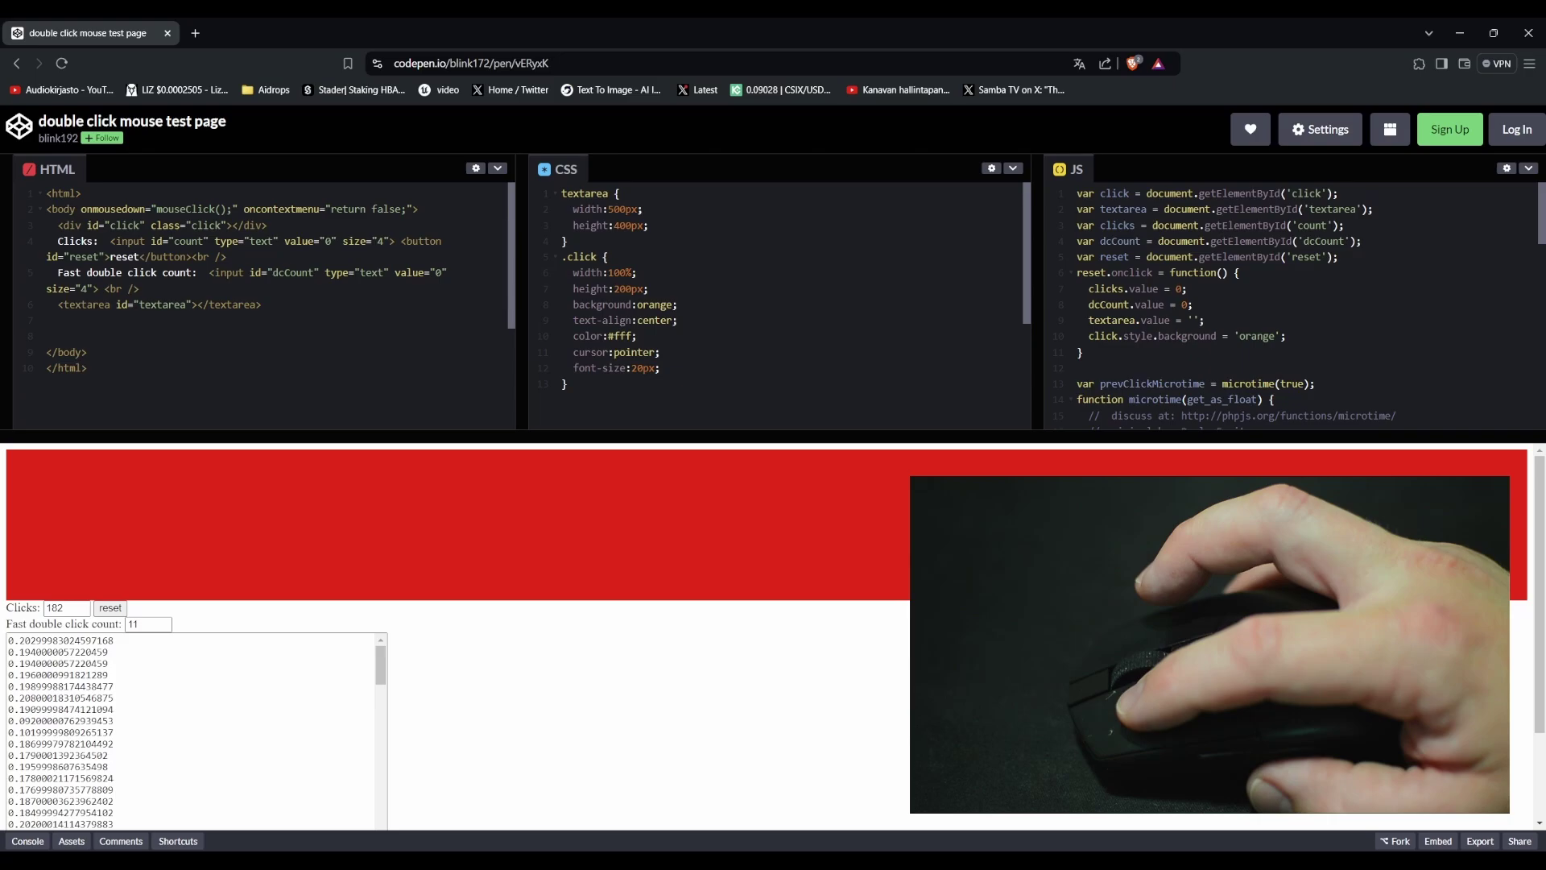
Step: Click in quick runs across the test div to push the count higher
left_click(844, 539)
left_click(838, 544)
left_click(827, 551)
left_click(806, 573)
left_click(806, 572)
left_click(805, 573)
left_click(805, 573)
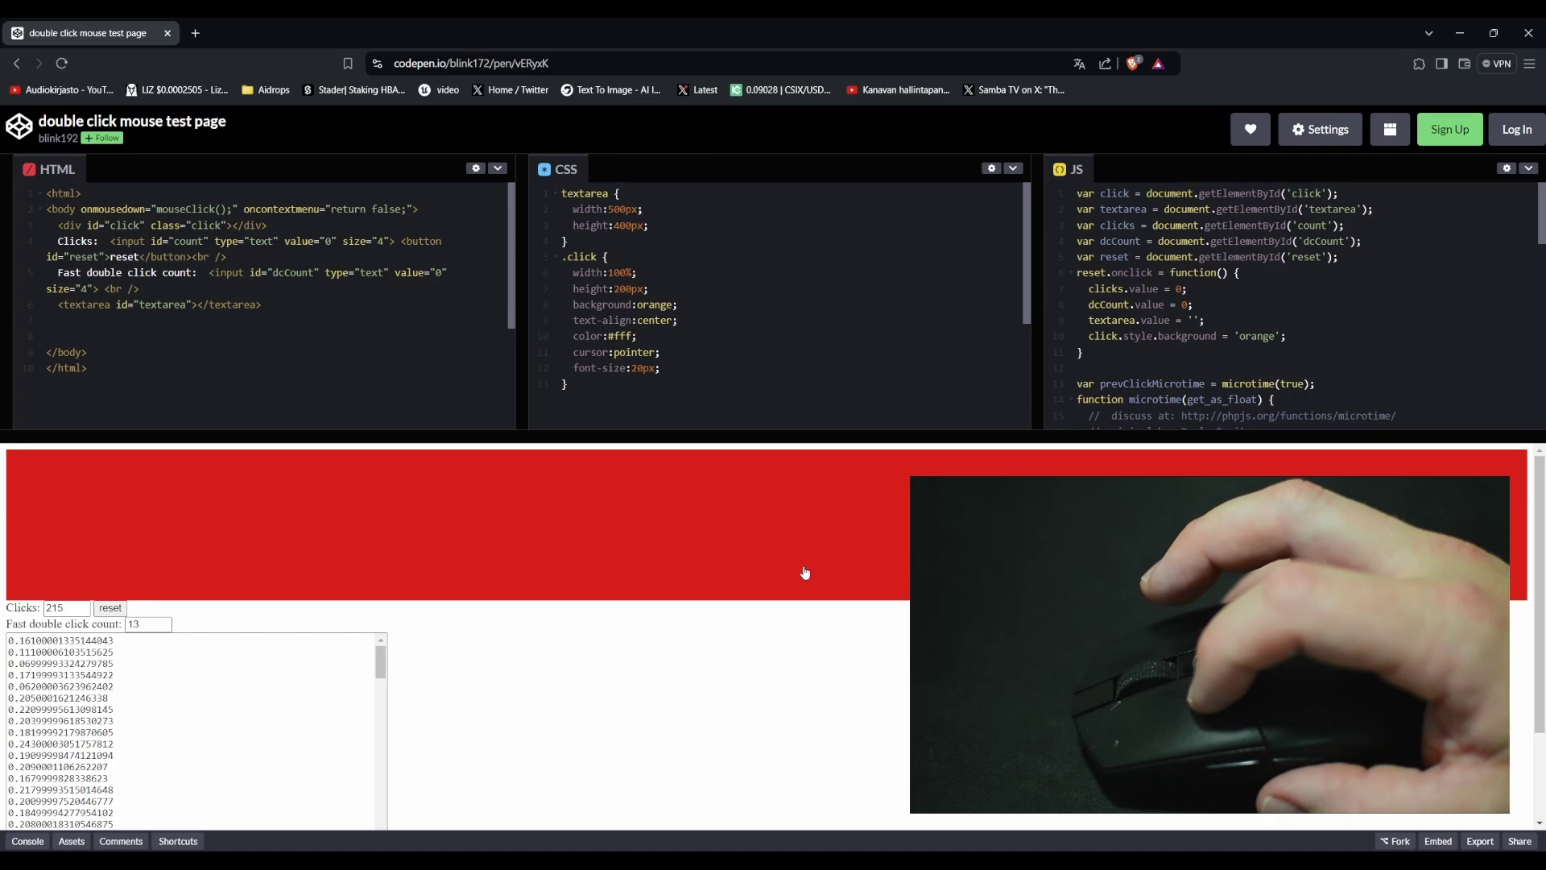
left_click(804, 568)
left_click(800, 551)
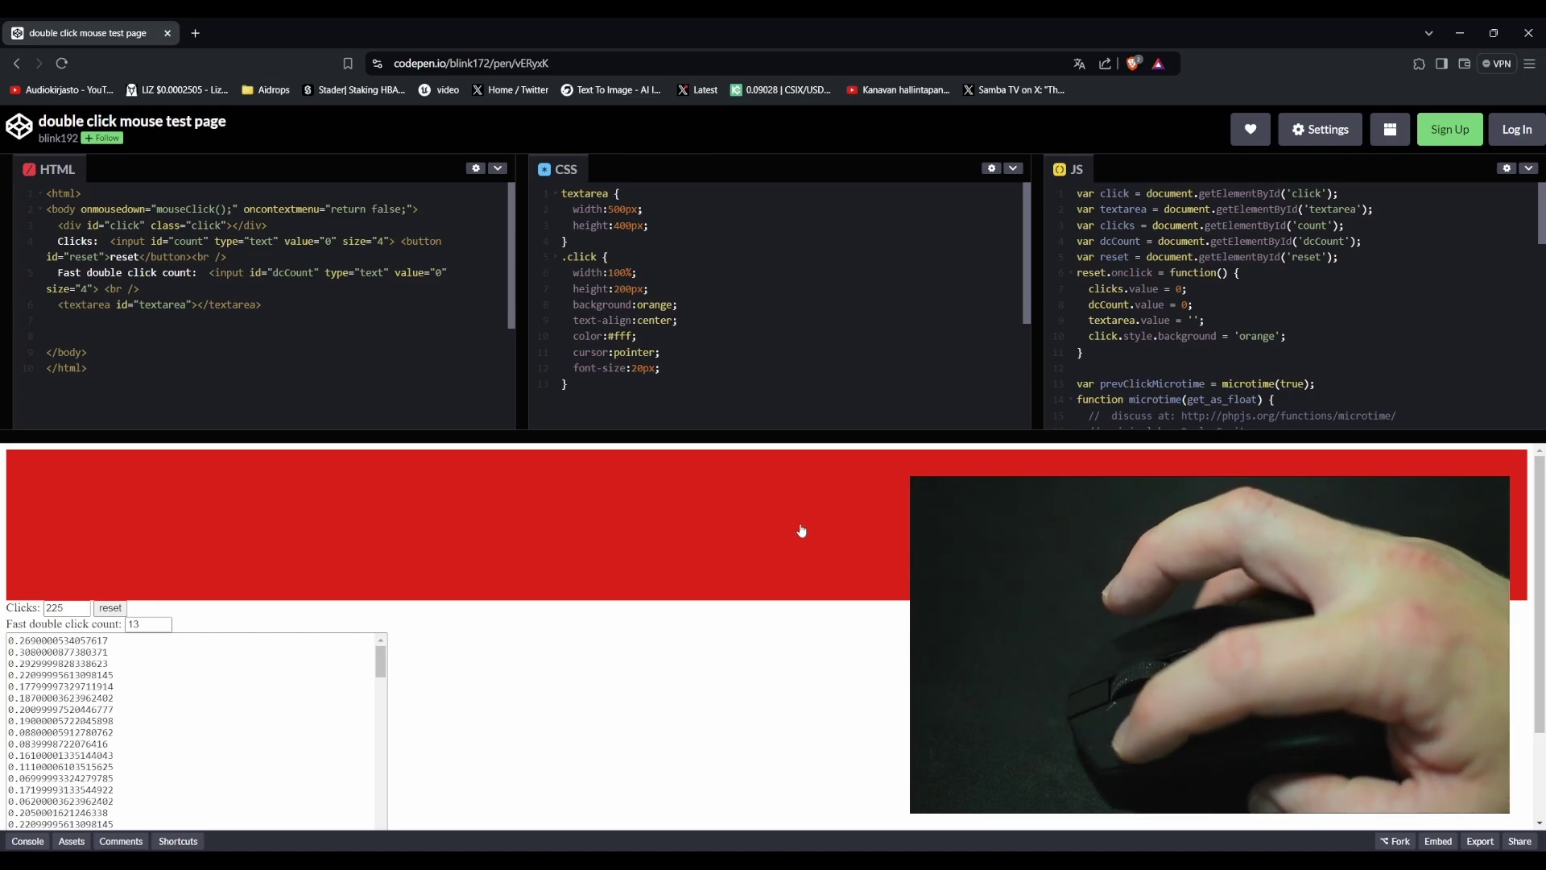
left_click(798, 514)
left_click(804, 498)
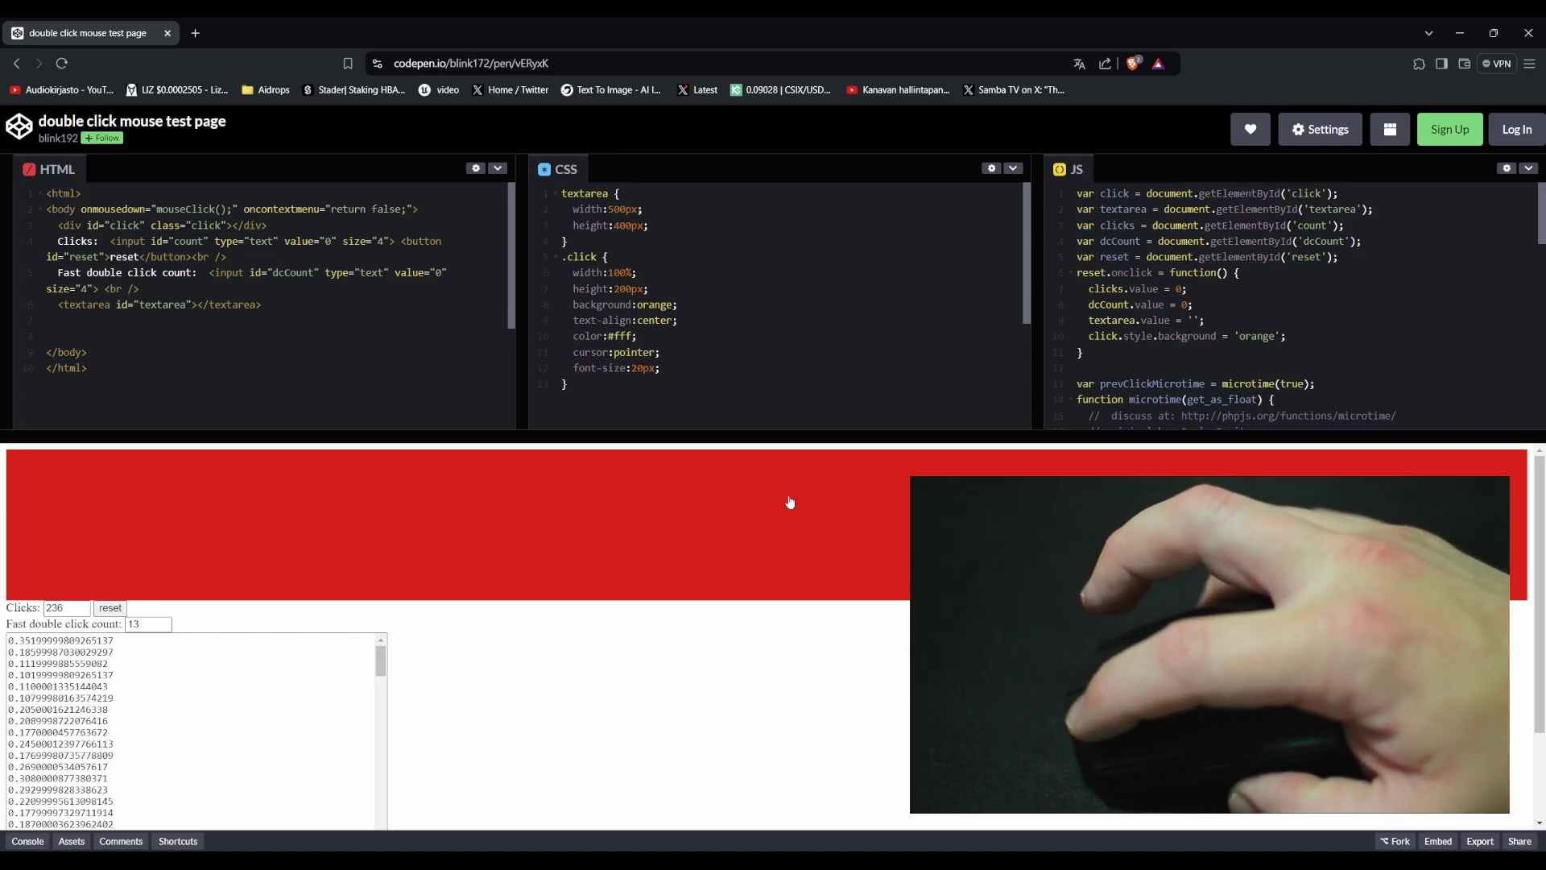
left_click(790, 504)
left_click(779, 532)
left_click(761, 565)
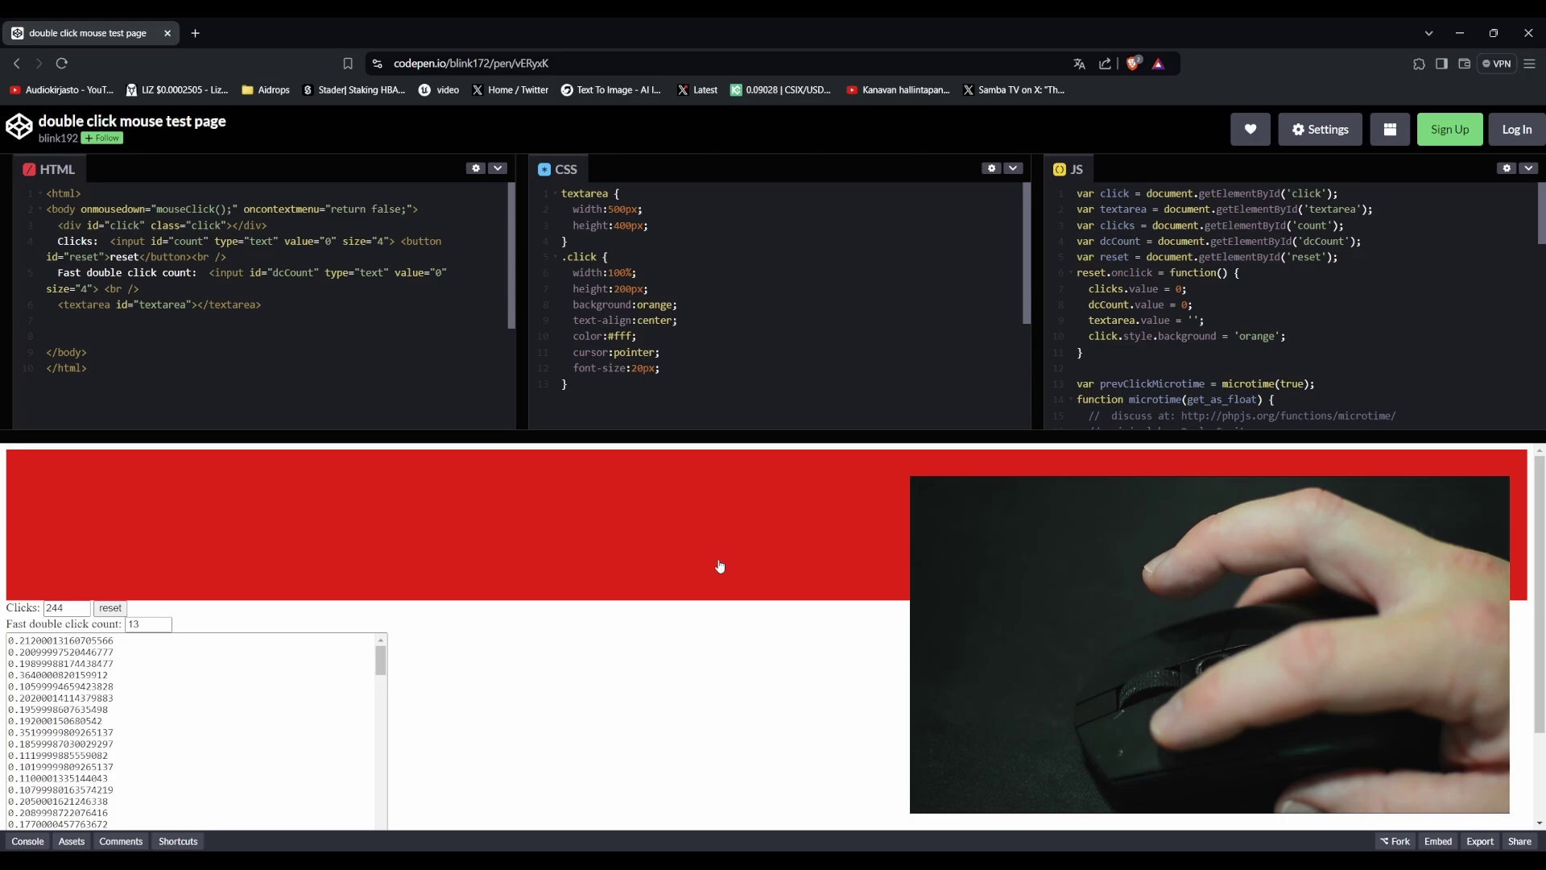
left_click(721, 544)
left_click(723, 513)
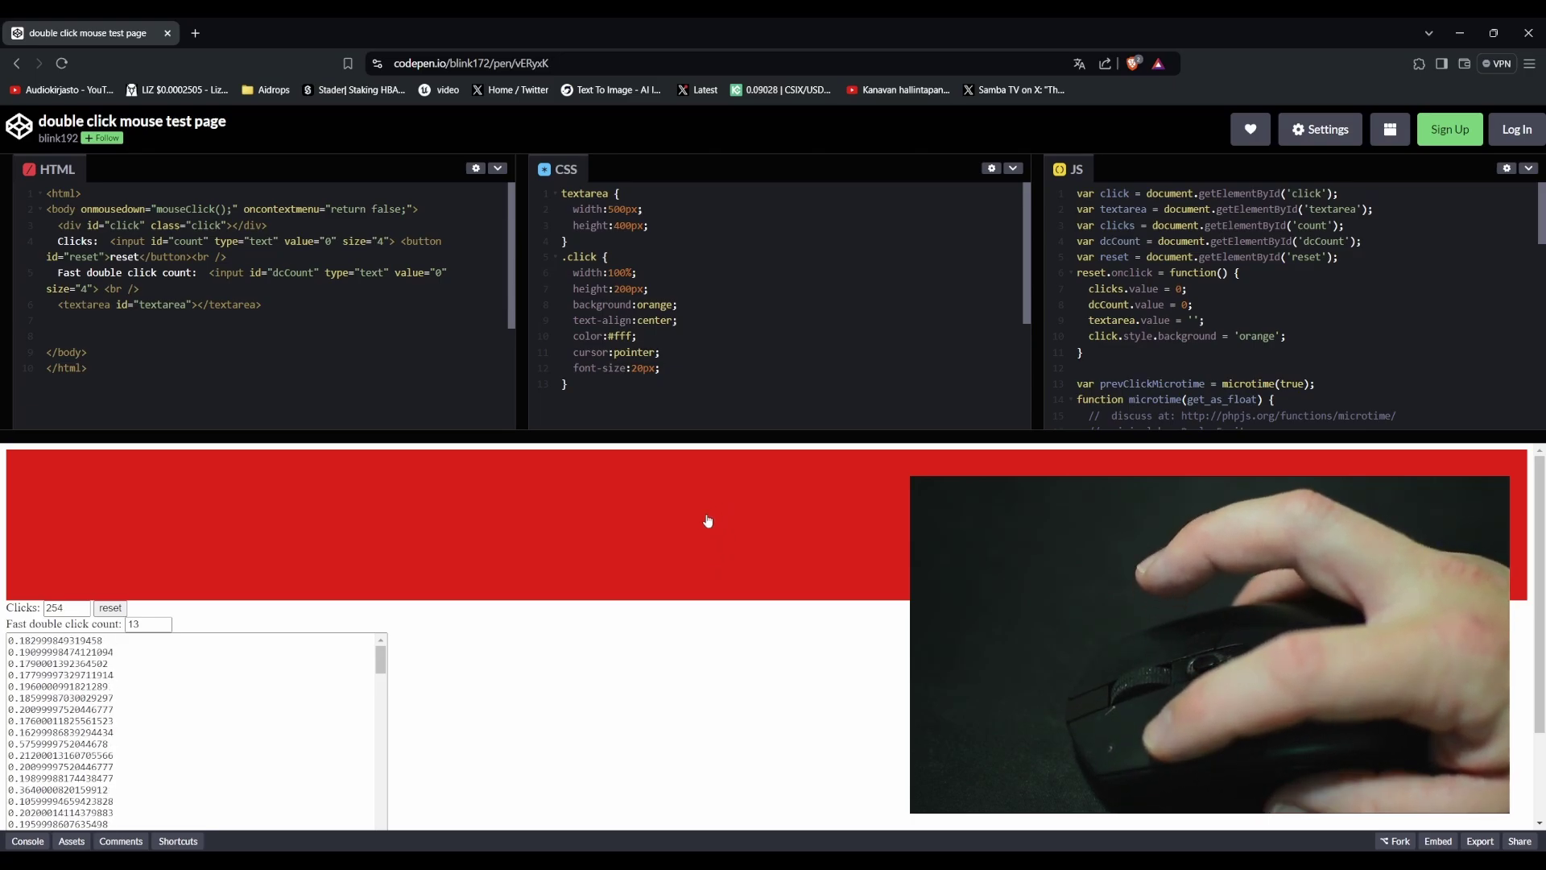
Step: Finish the 302-click run with triple and double clicks, then reset the counters and clear the log
left_click(723, 514)
left_click(735, 506)
left_click(747, 499)
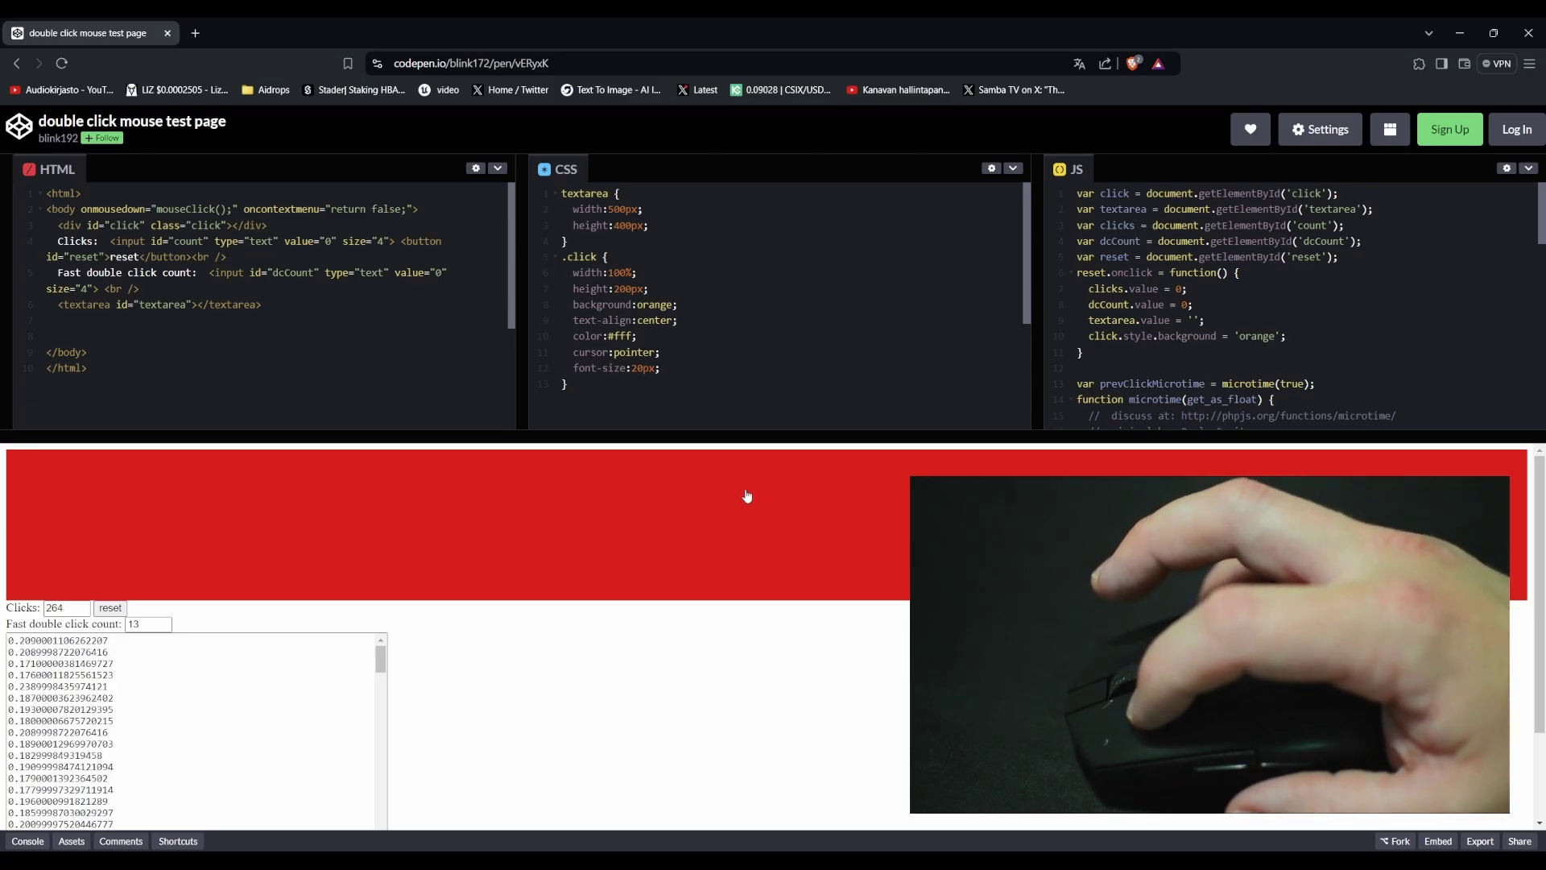
left_click(740, 509)
left_click(730, 522)
triple_click(722, 518)
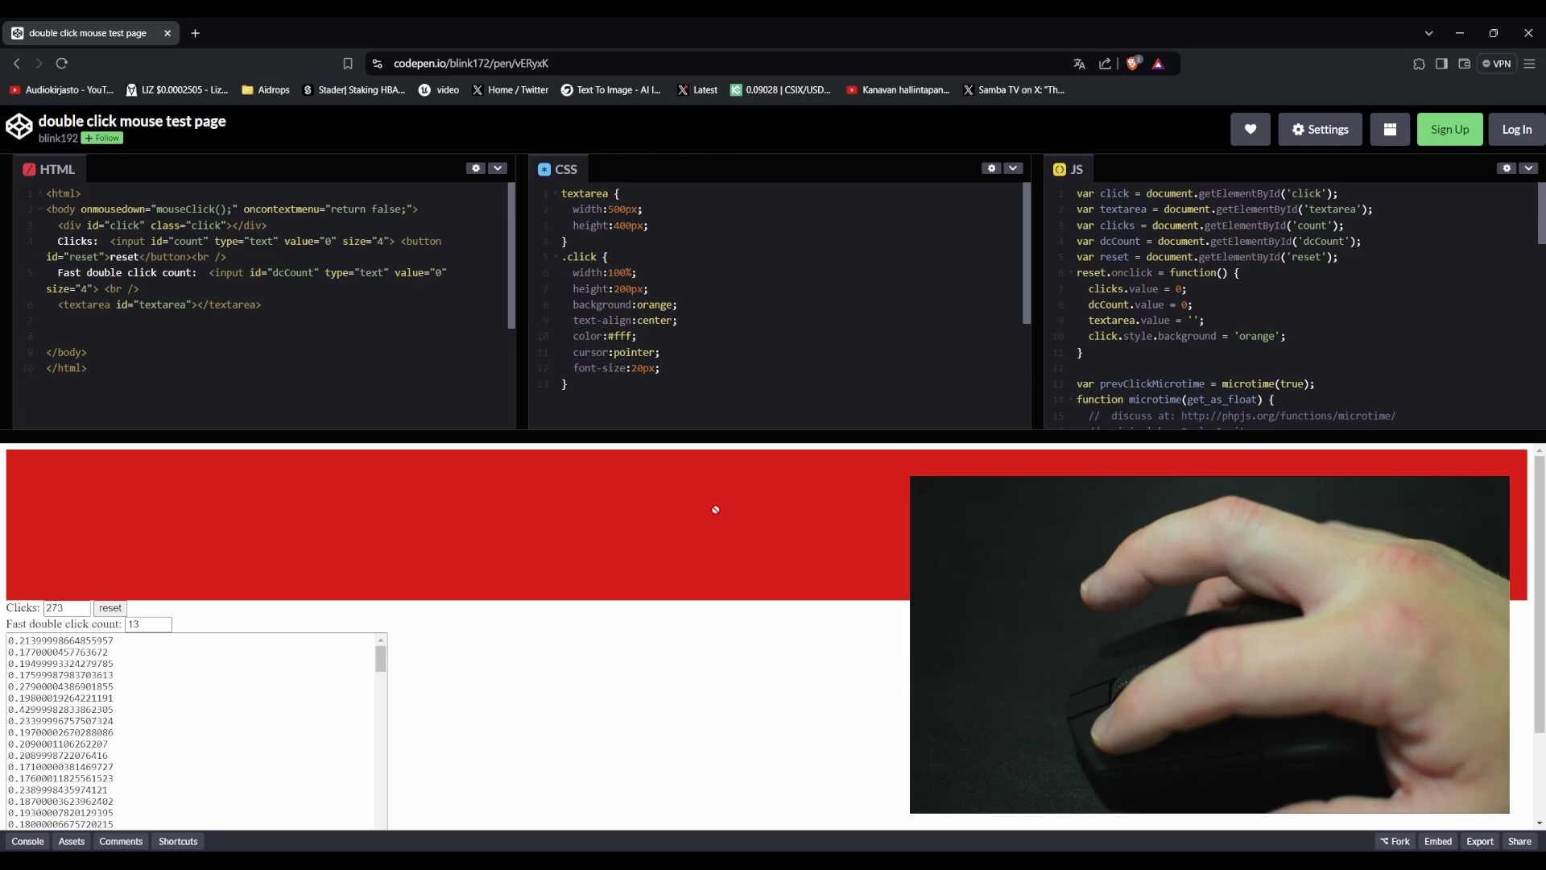
double_click(715, 527)
double_click(713, 540)
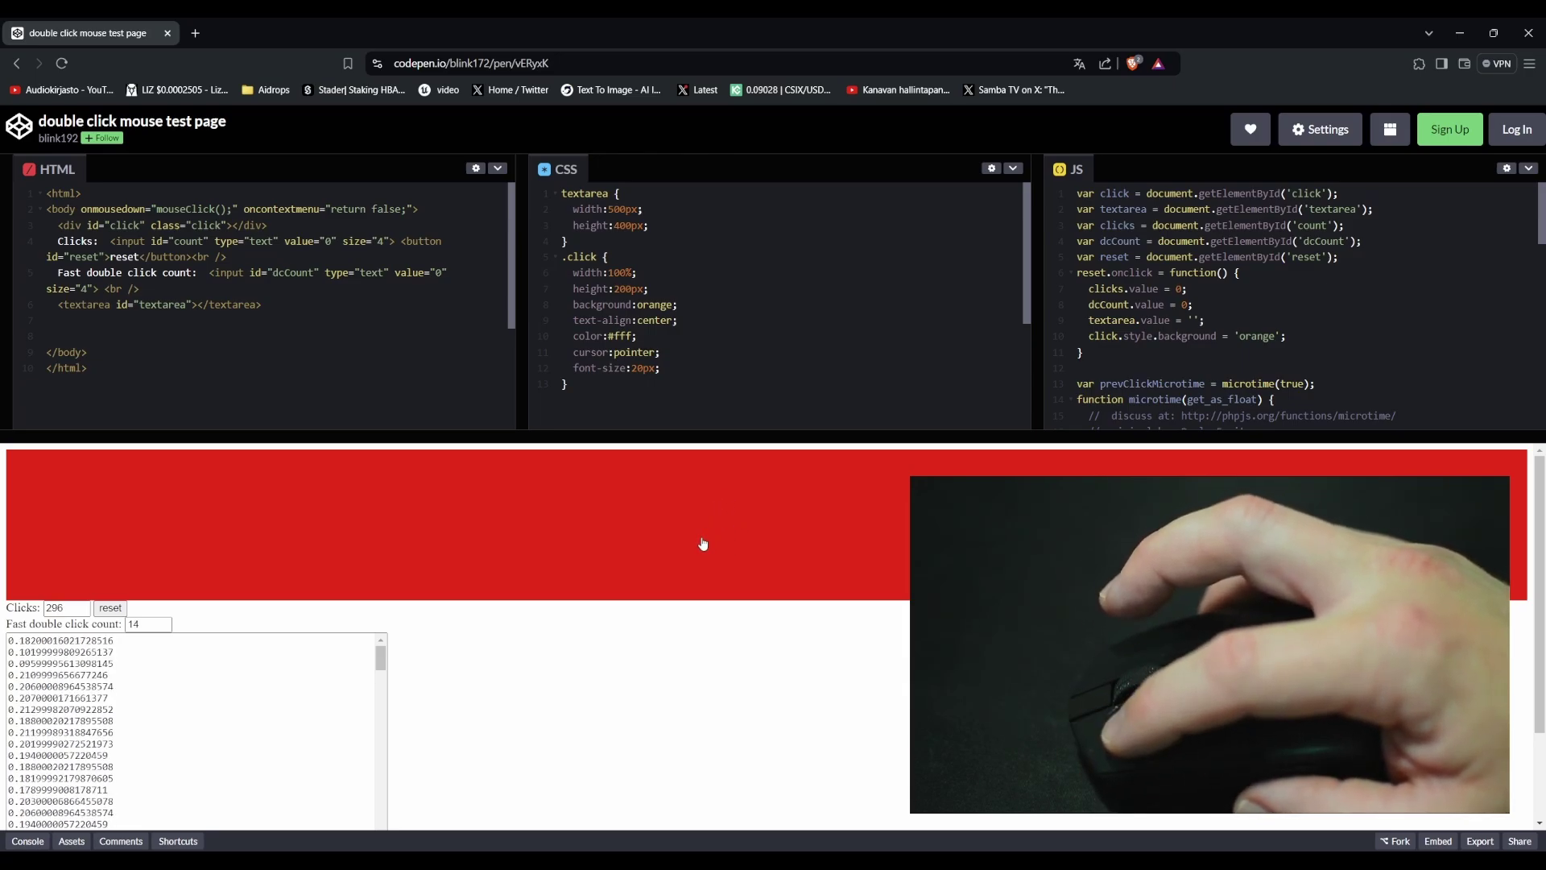
left_click(704, 545)
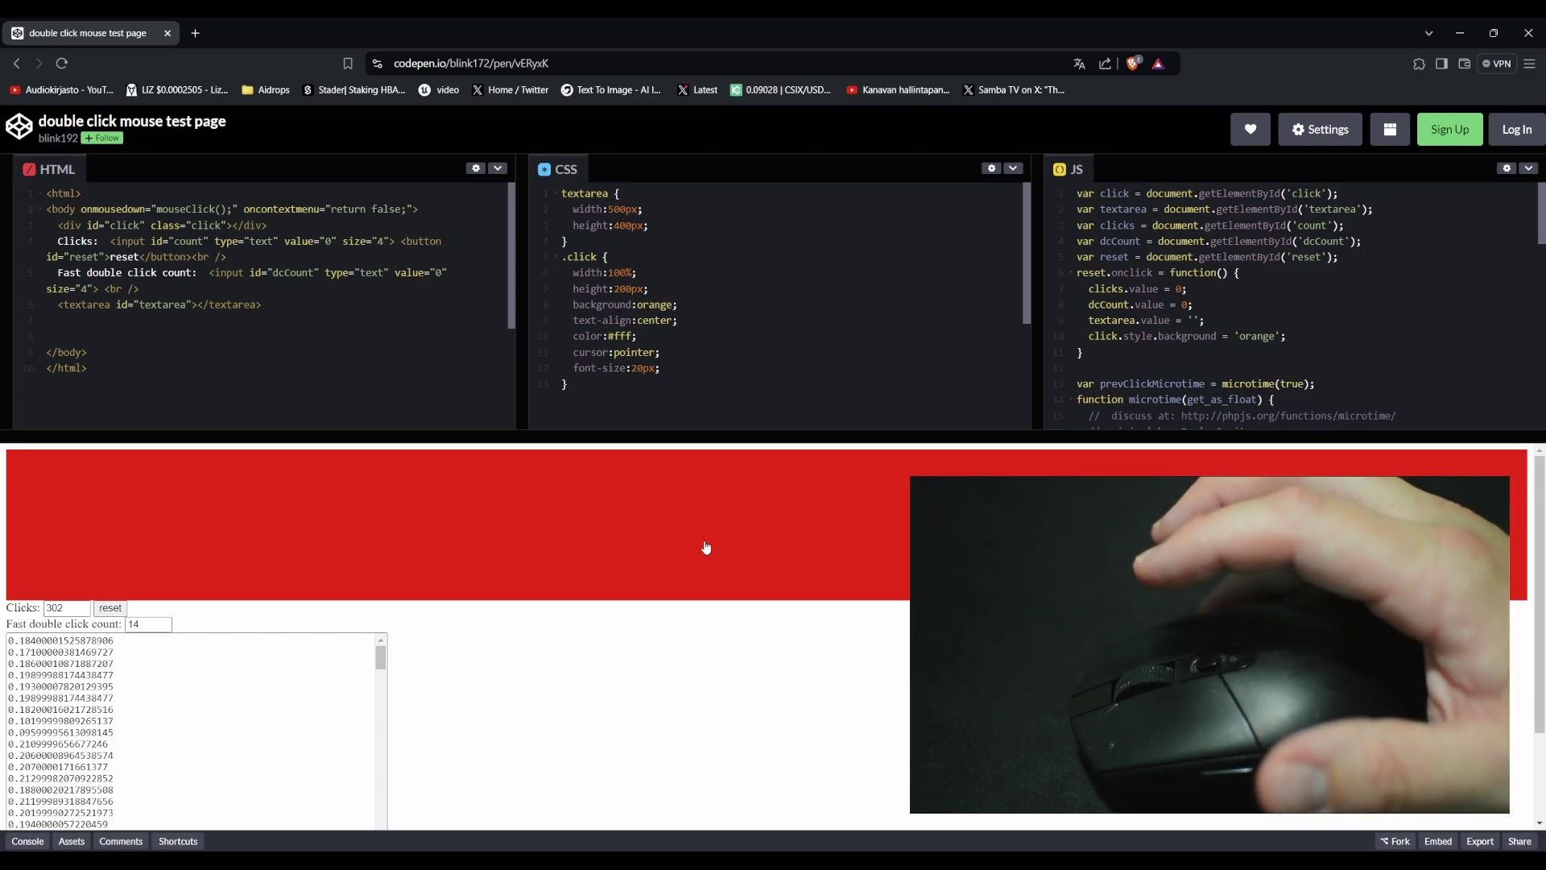
left_click(111, 608)
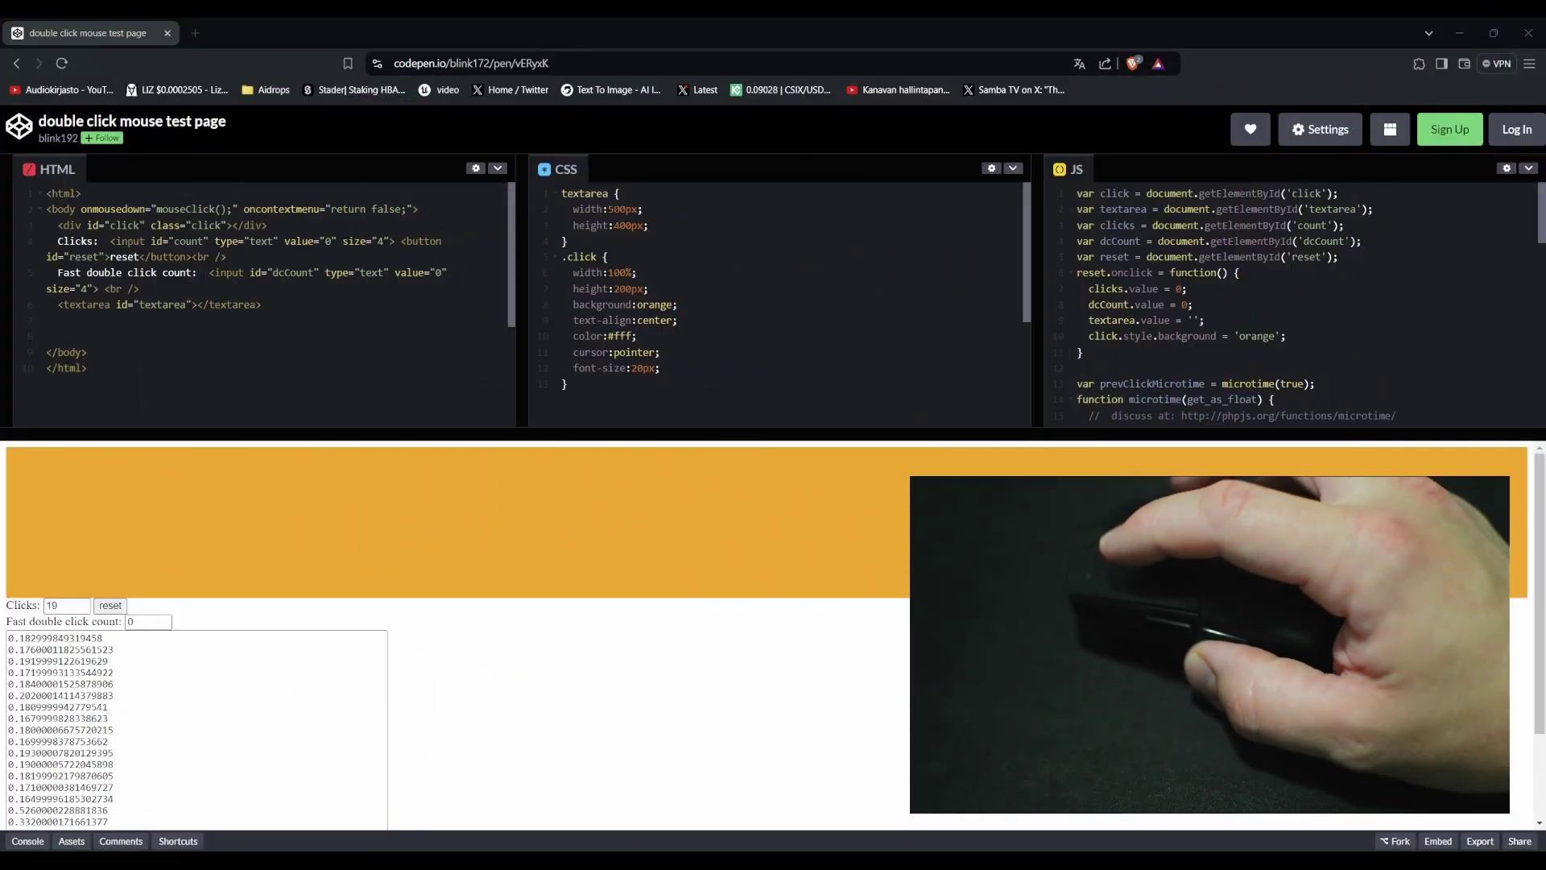
Step: Reset the counters and timings, then start a fresh run of triple, double and single clicks
left_click(109, 604)
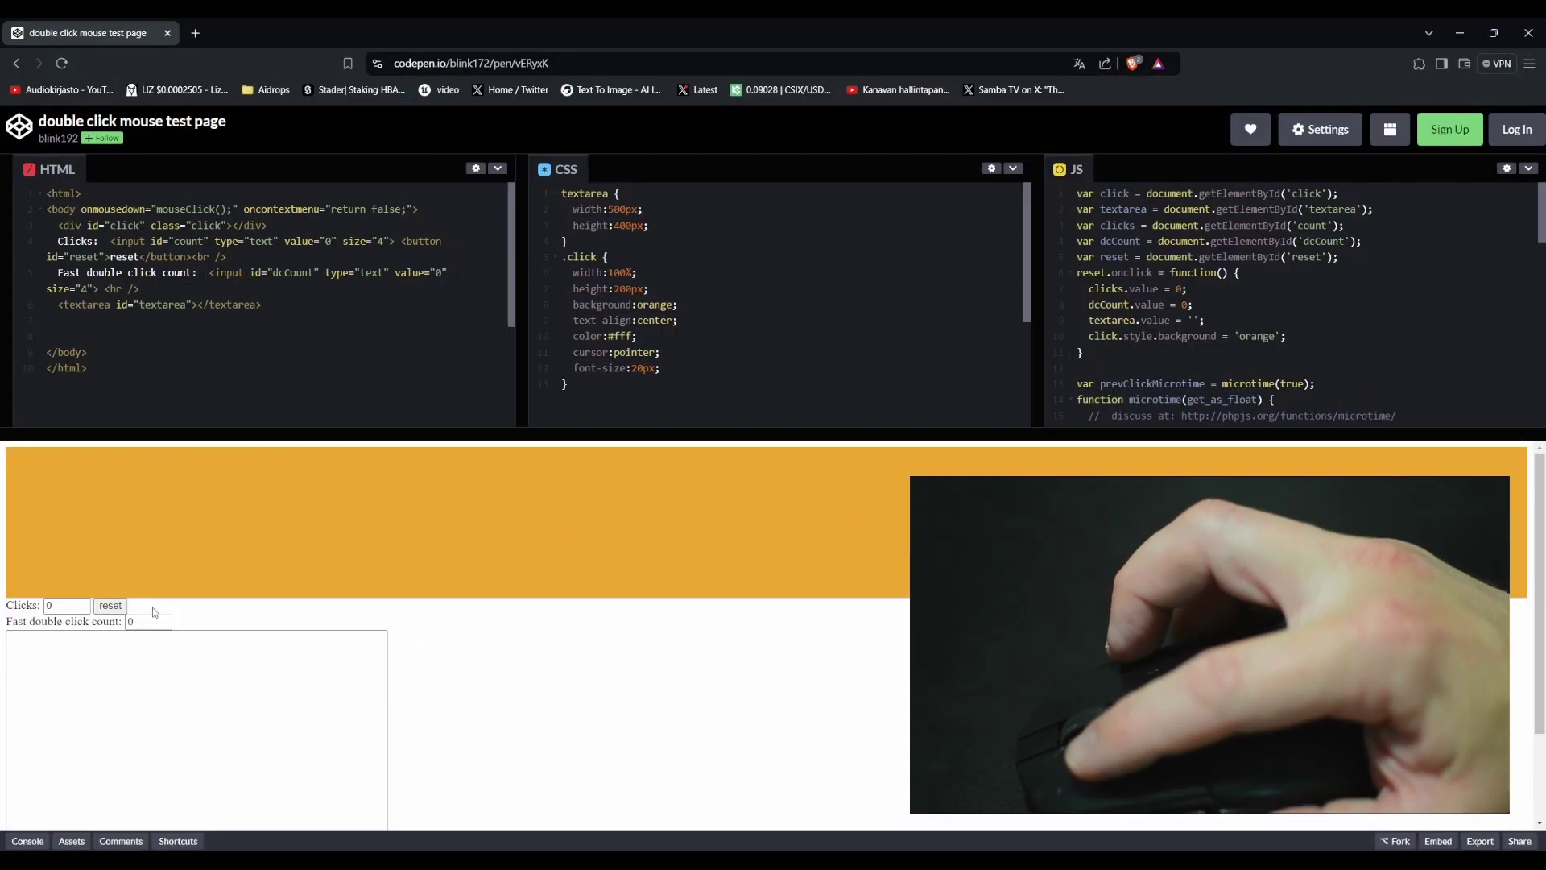
triple_click(233, 559)
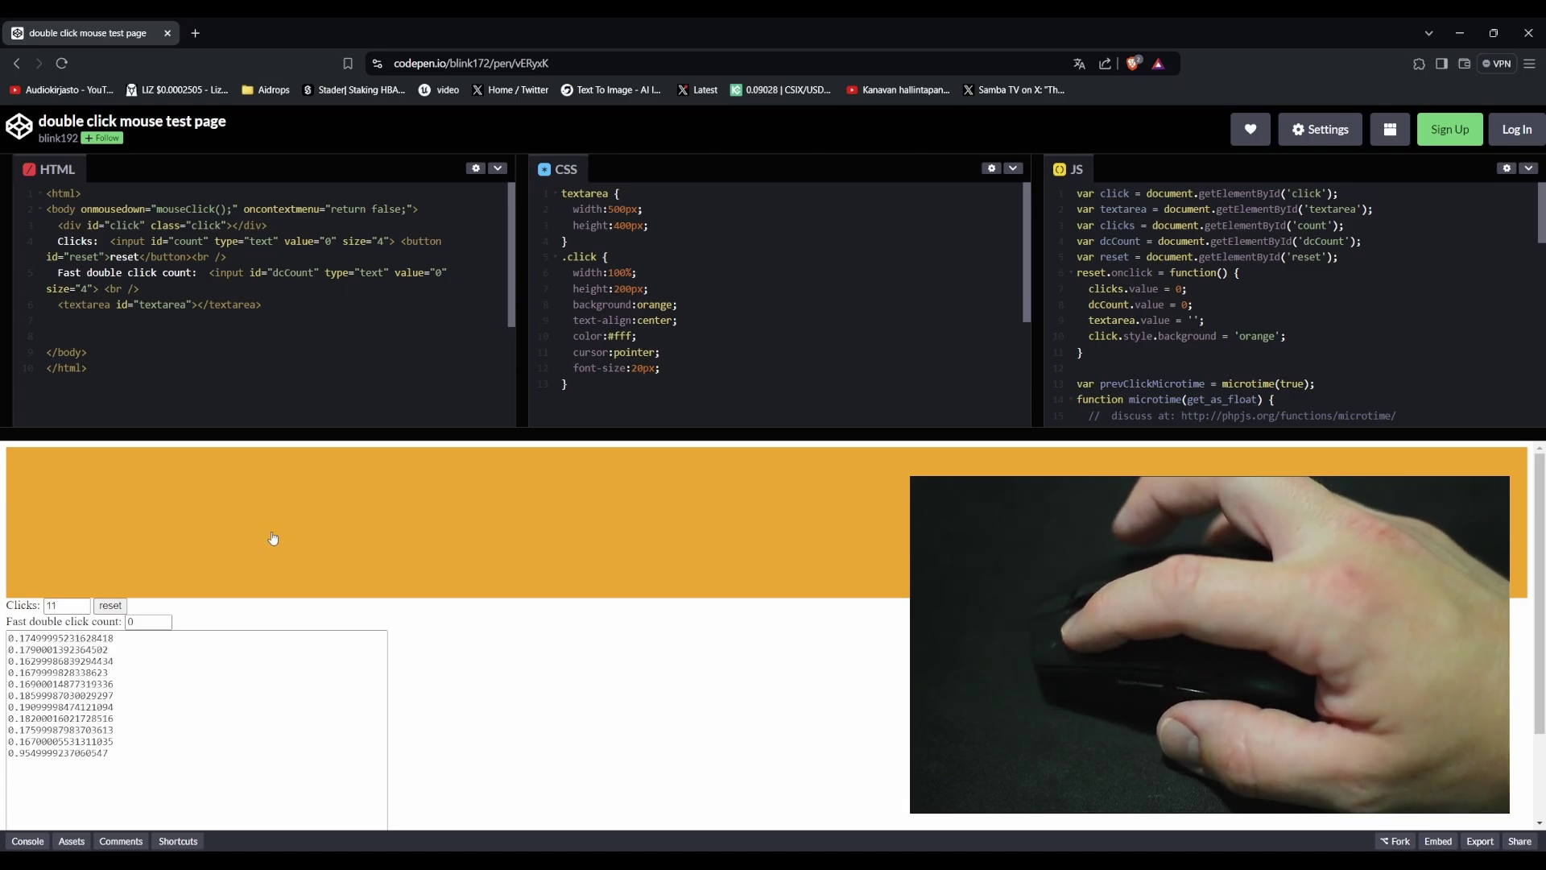
triple_click(337, 539)
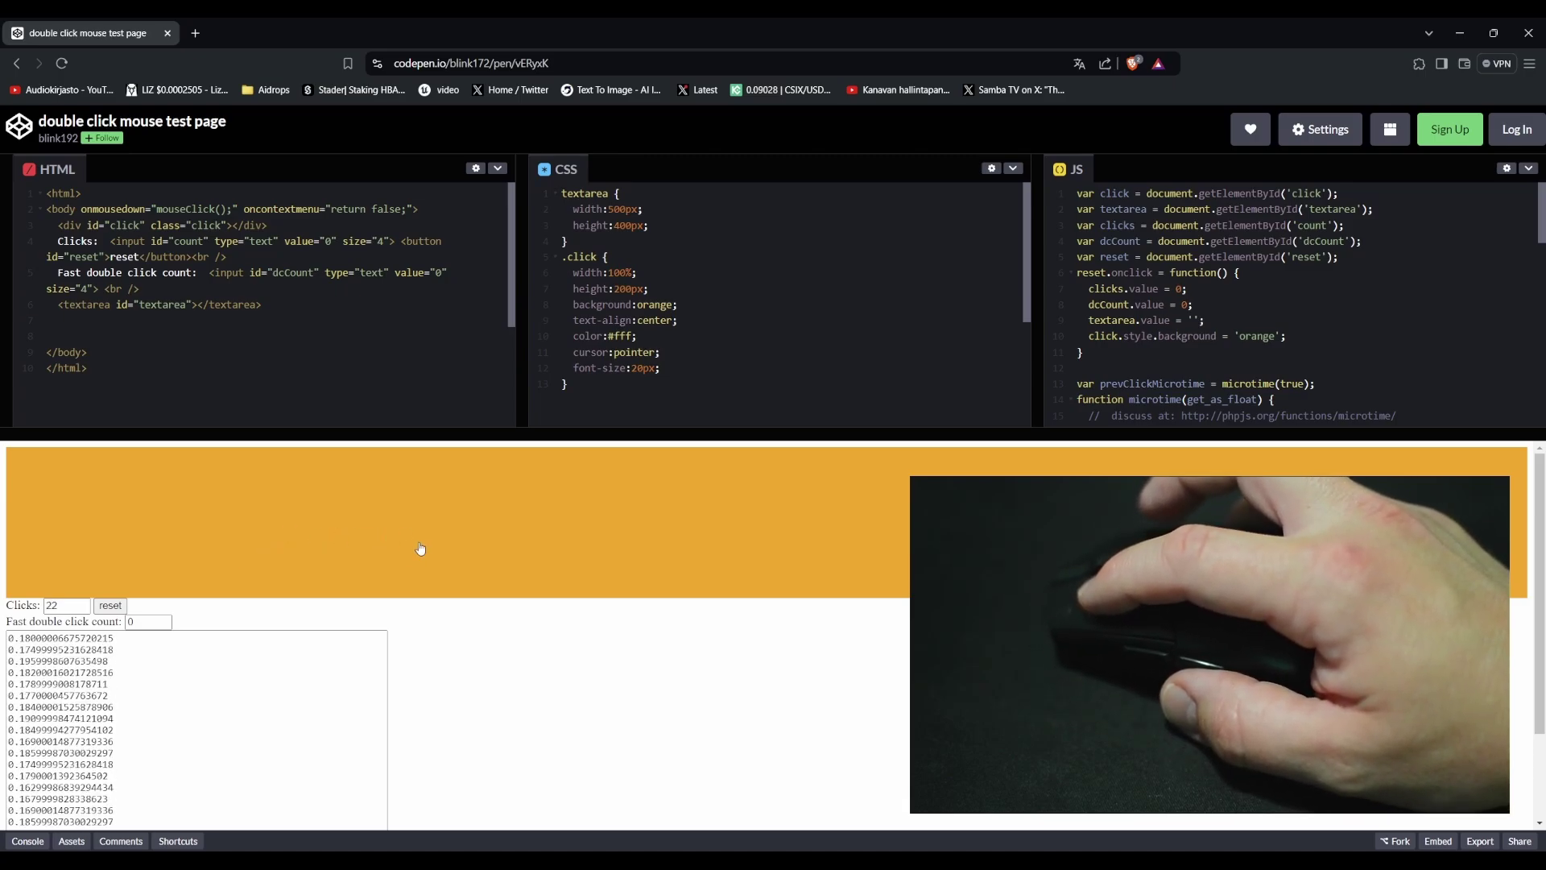
double_click(303, 529)
left_click(250, 524)
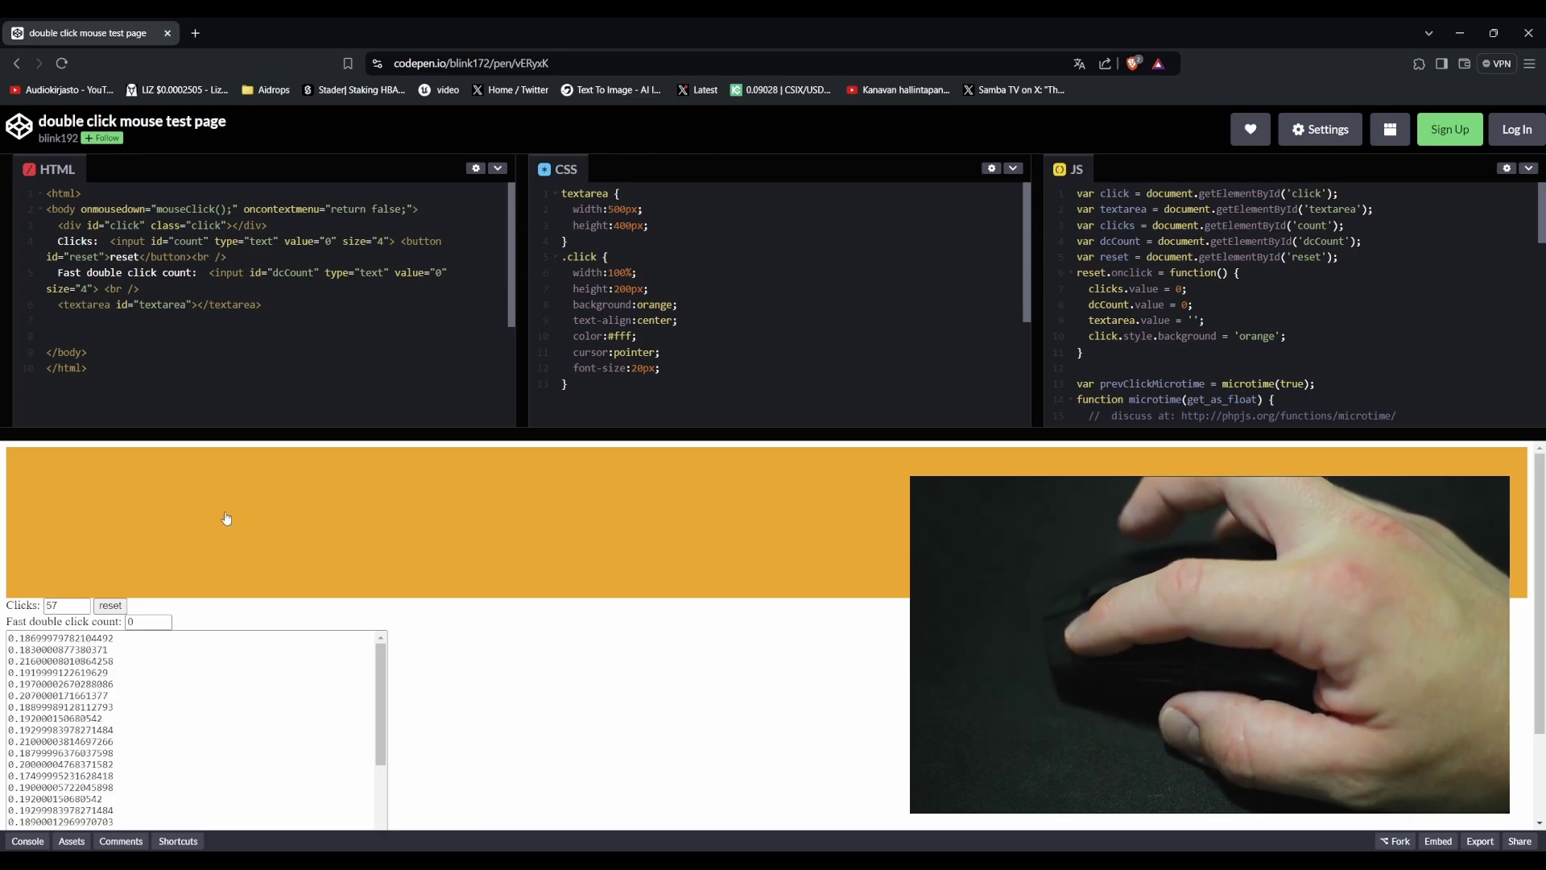
triple_click(341, 534)
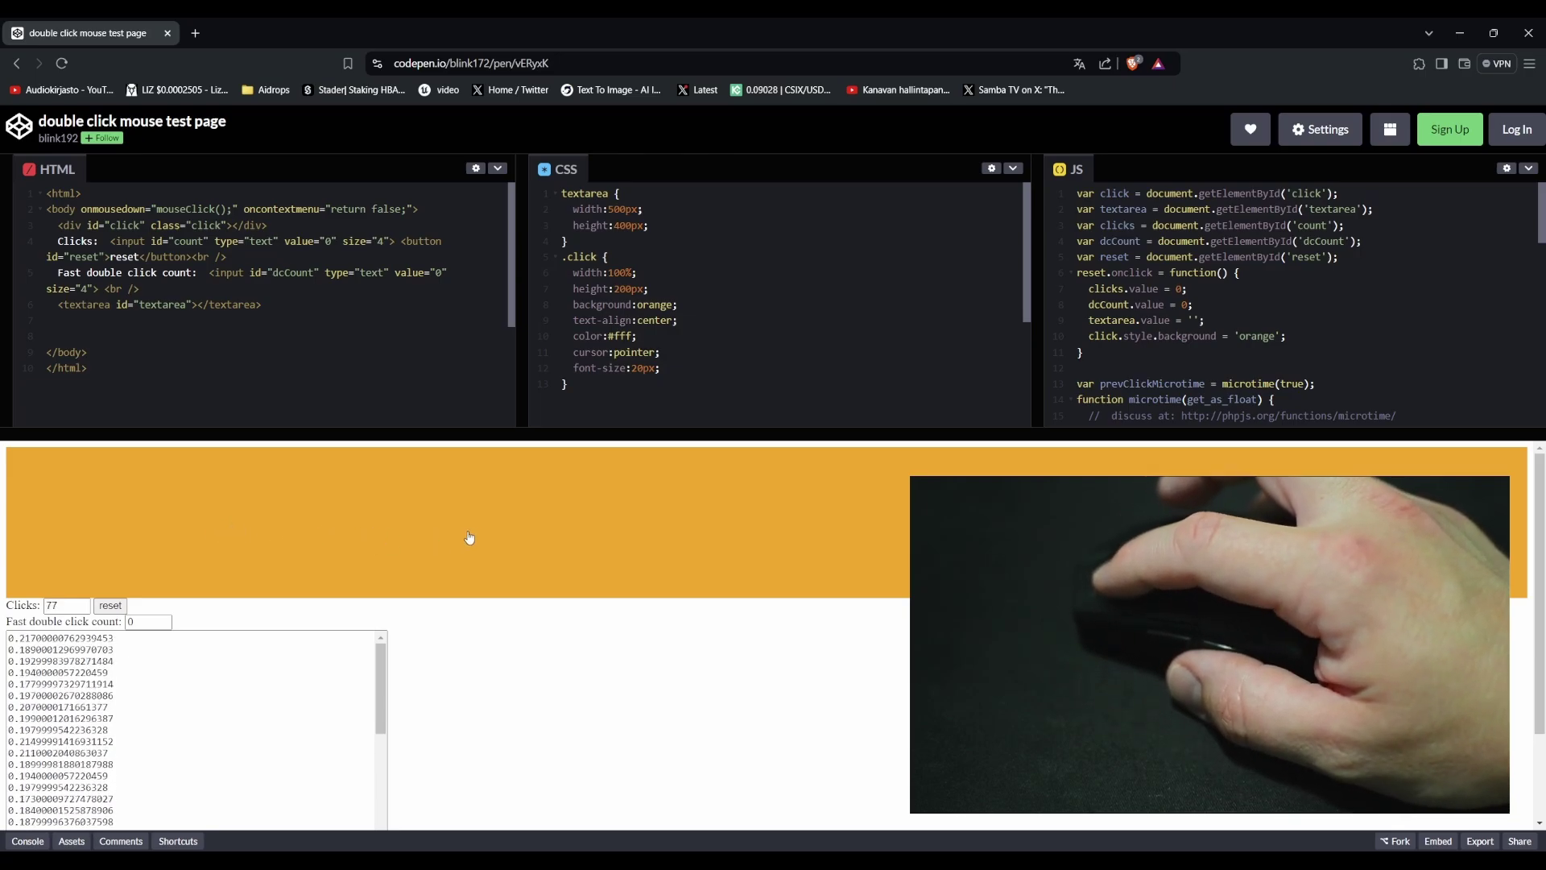
double_click(502, 529)
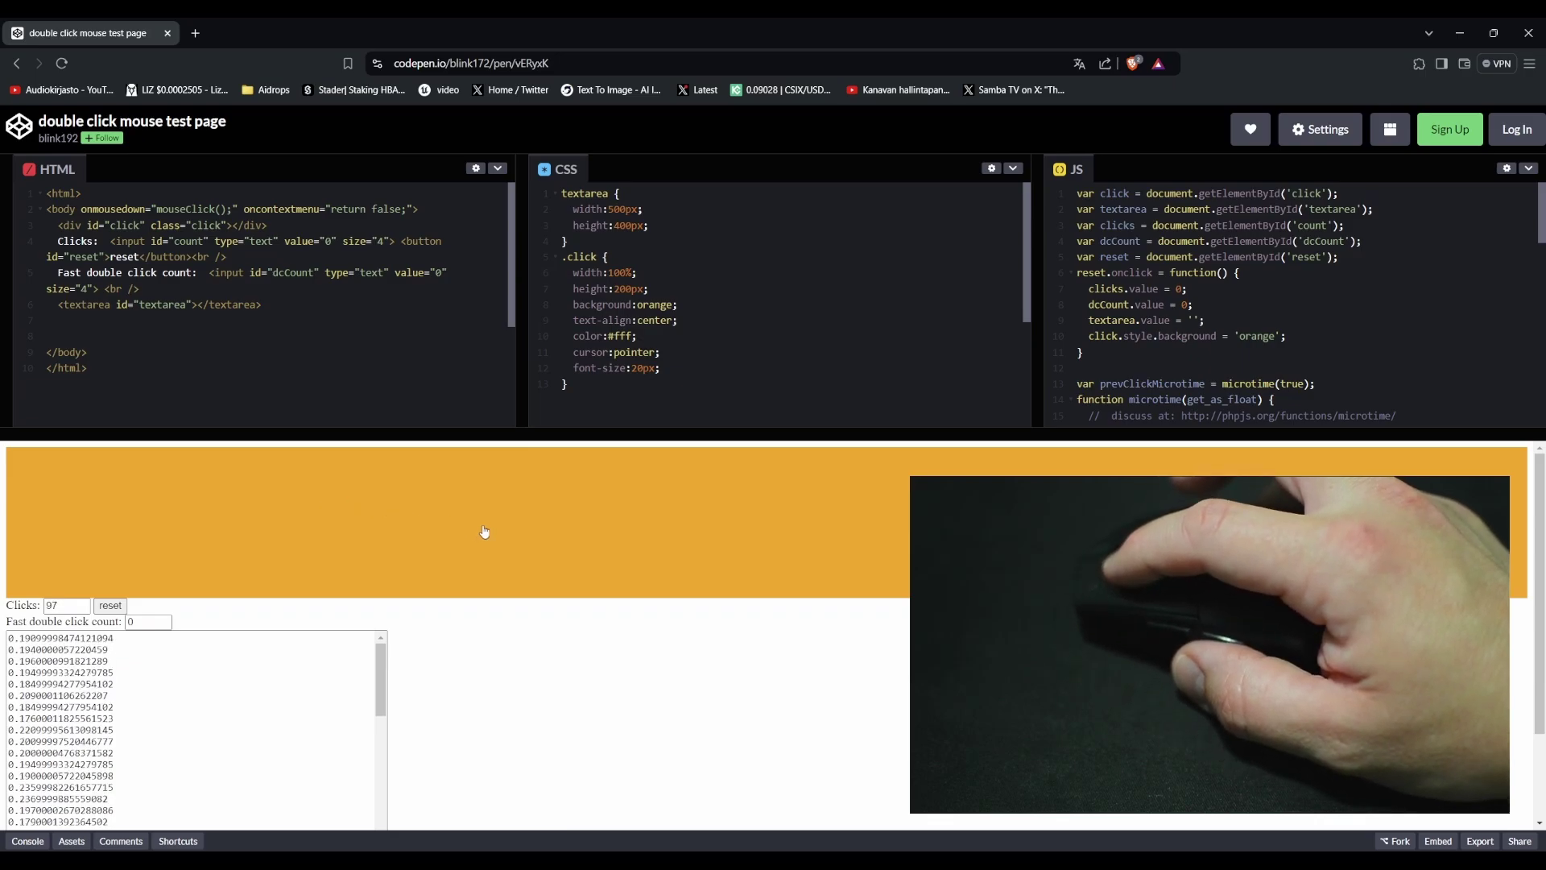
Step: Register alternating triple- and double-click bursts across the orange test area
triple_click(342, 503)
double_click(370, 521)
triple_click(390, 508)
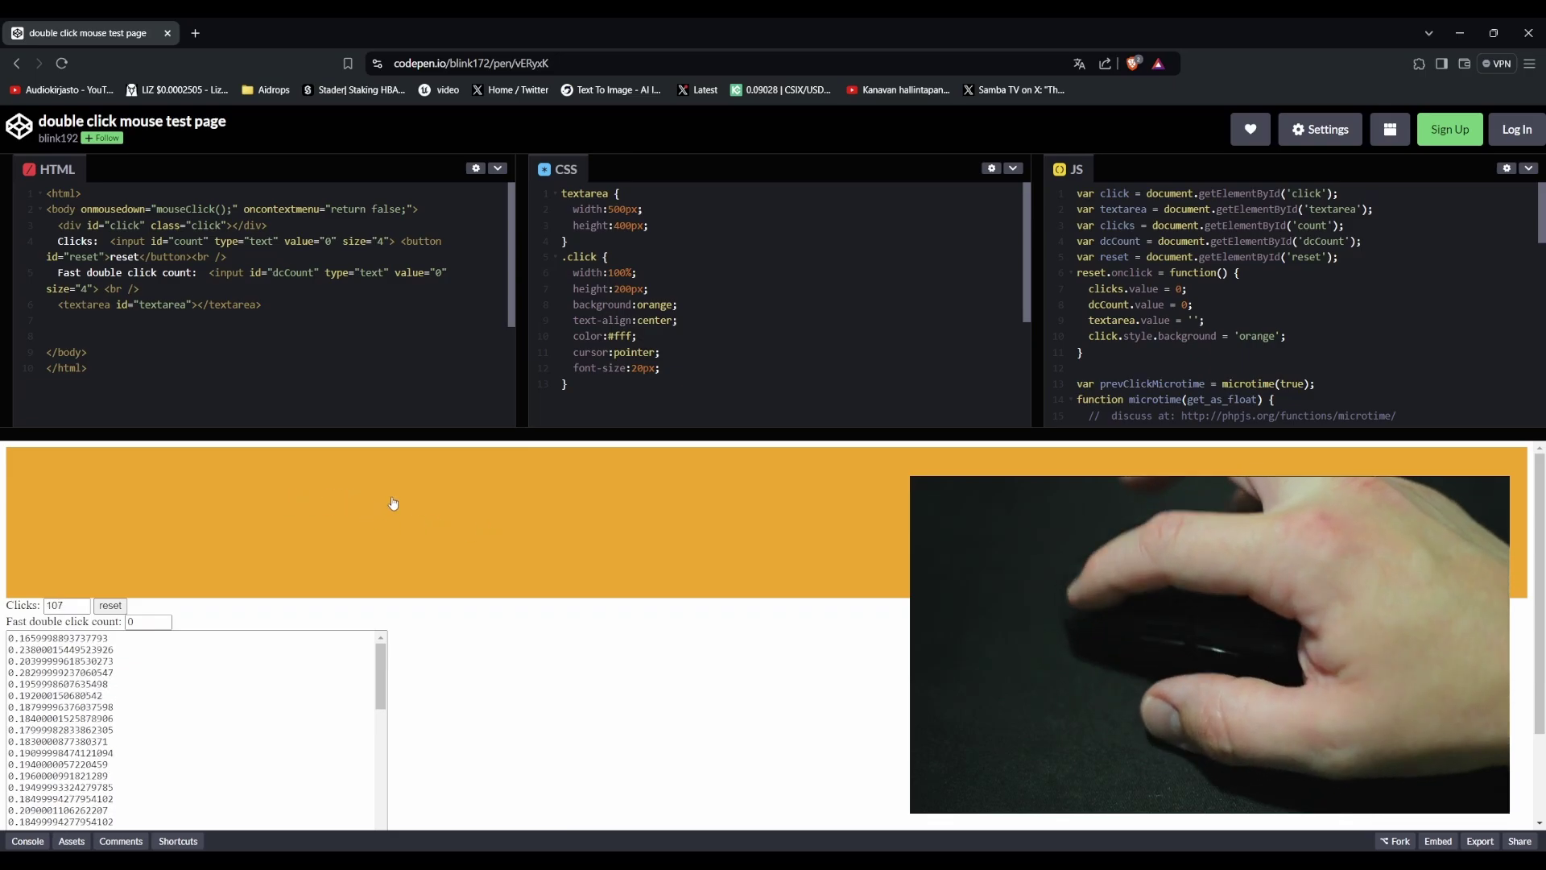
double_click(402, 506)
triple_click(365, 556)
double_click(362, 575)
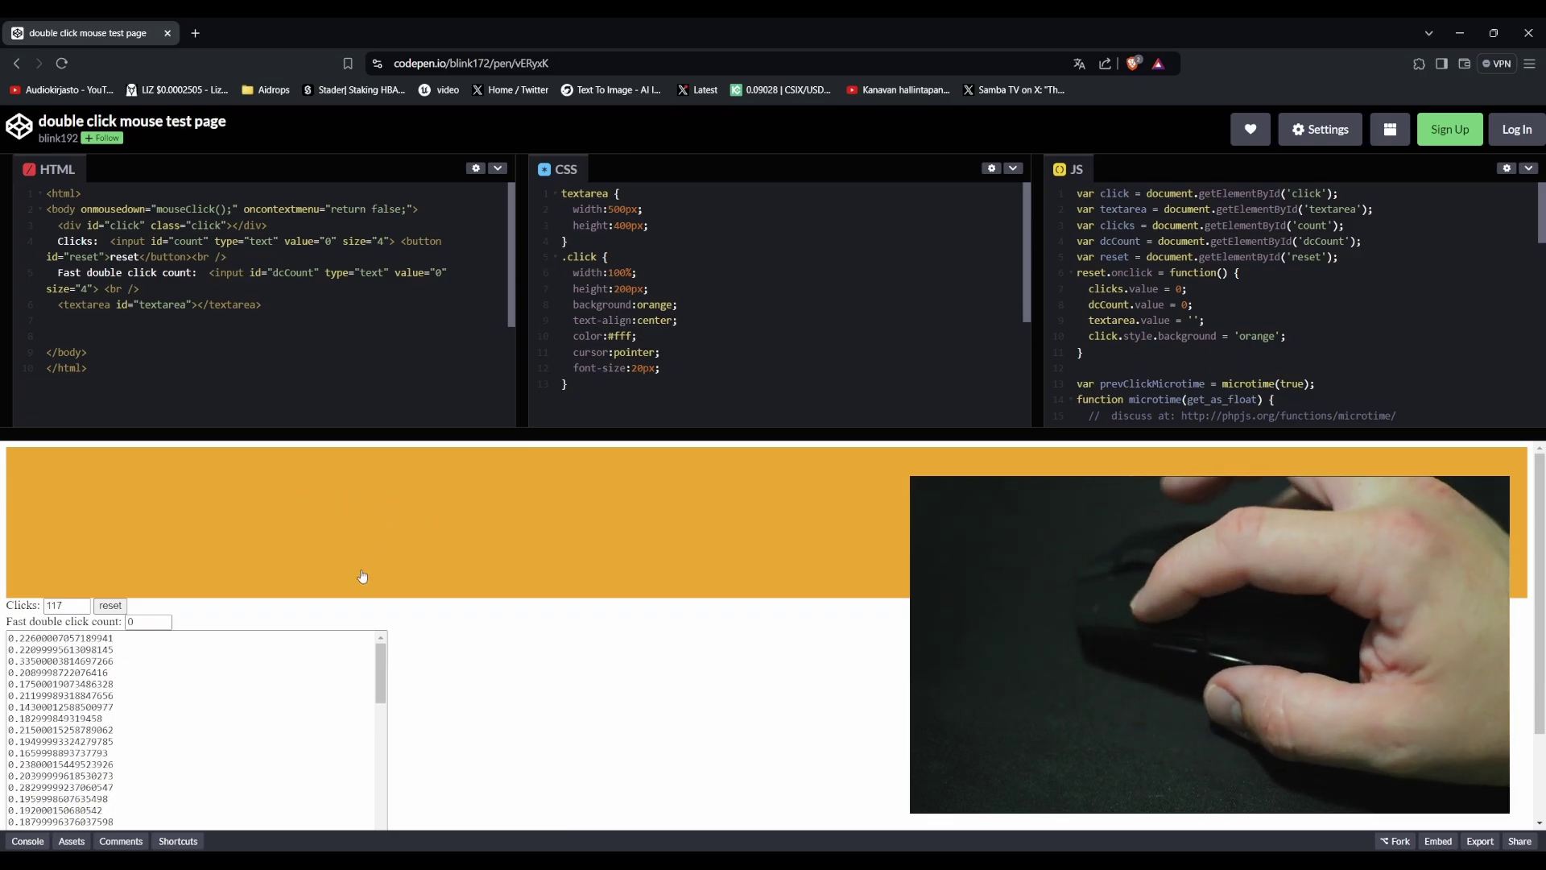
double_click(351, 637)
double_click(356, 633)
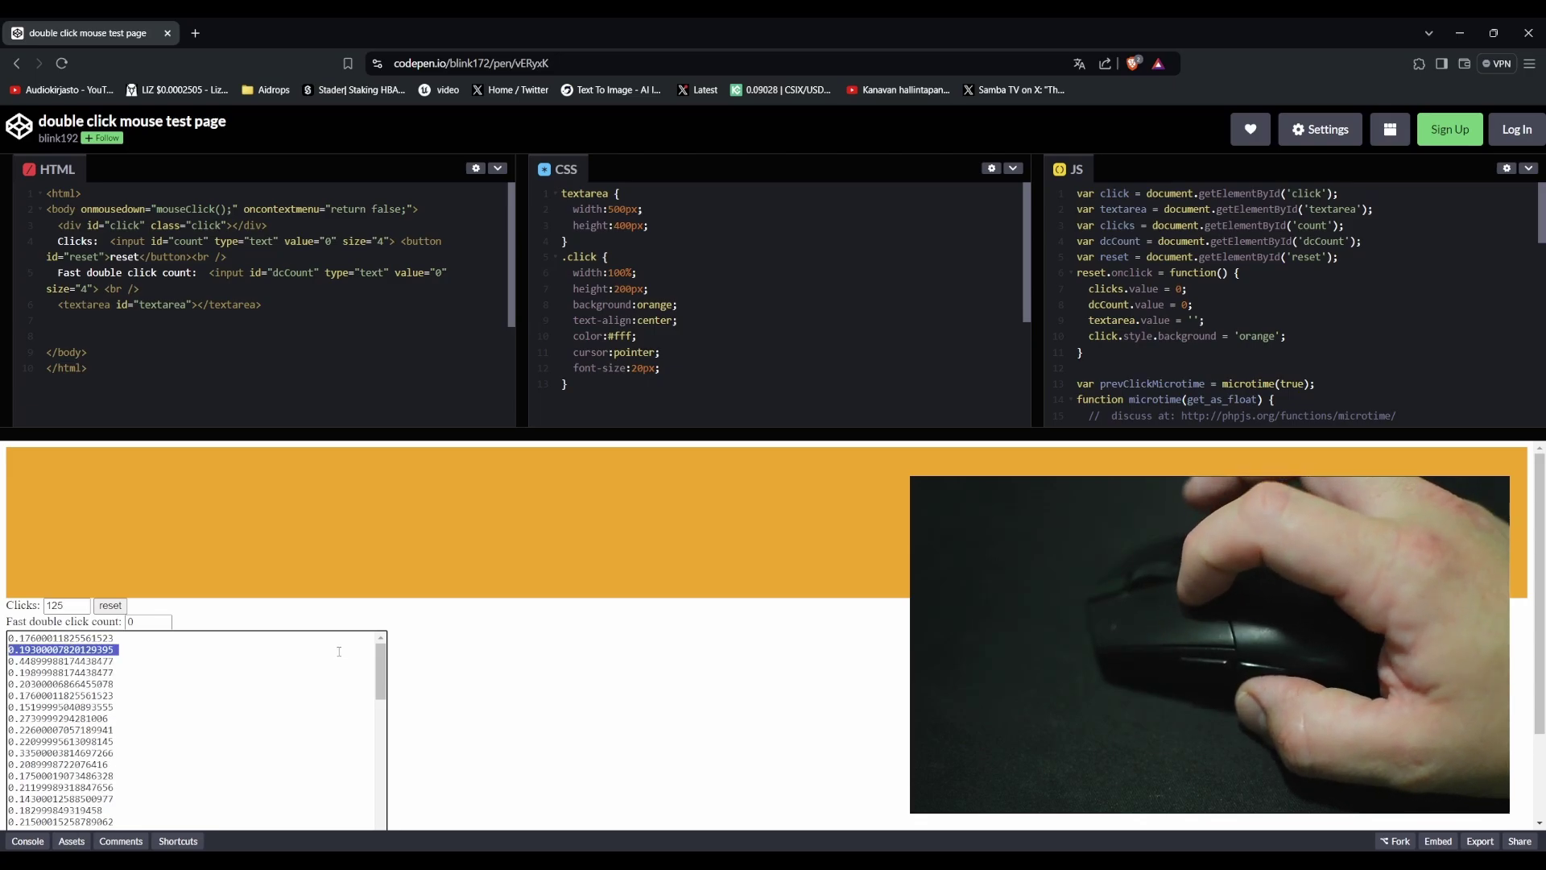
triple_click(361, 629)
double_click(359, 628)
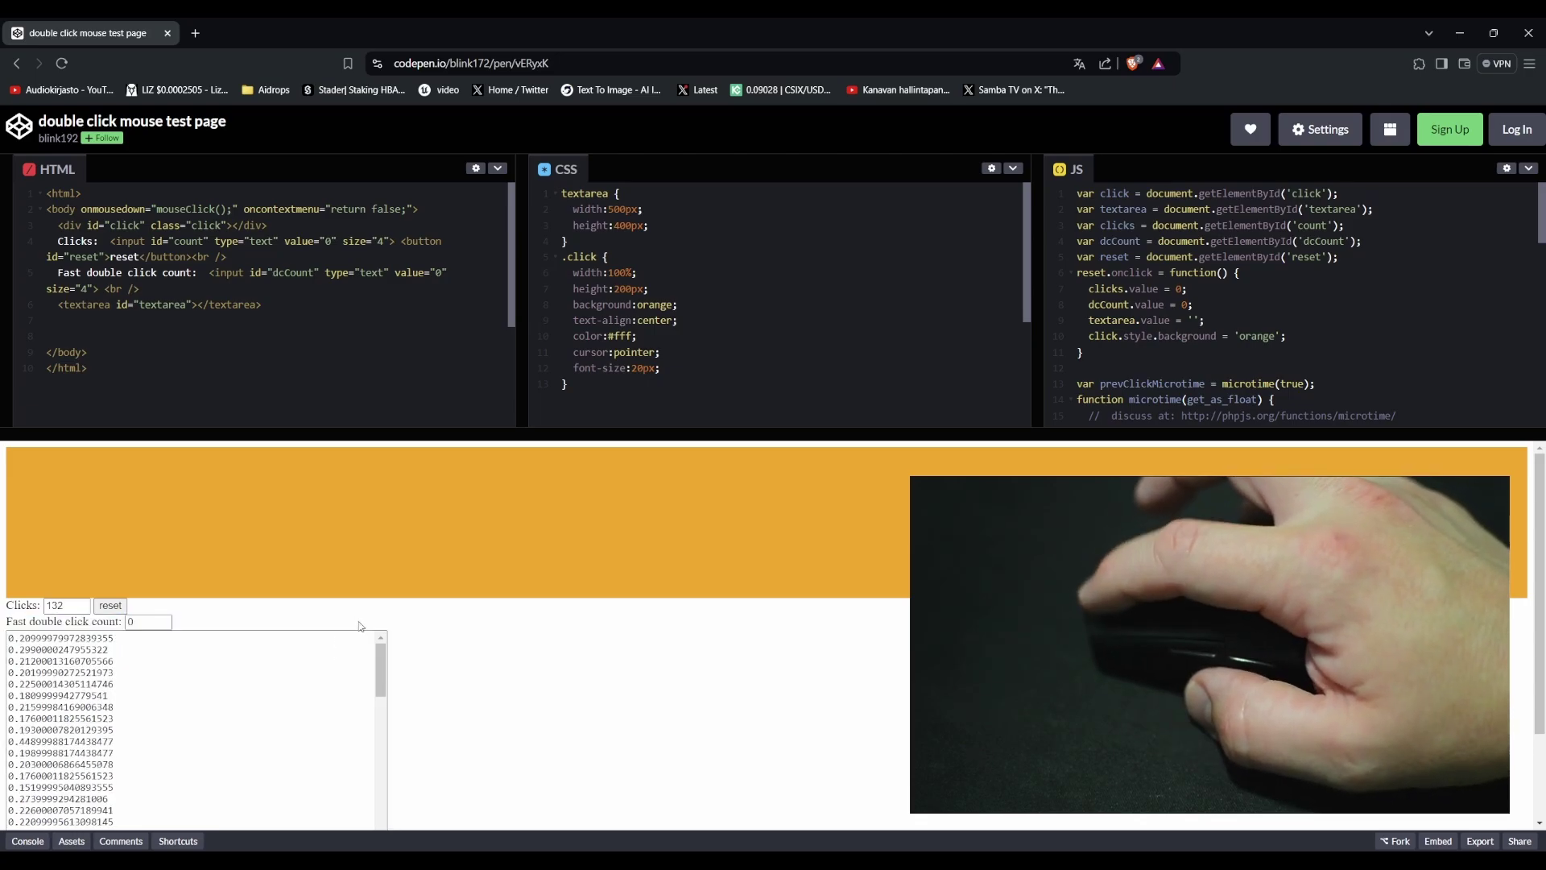
double_click(356, 566)
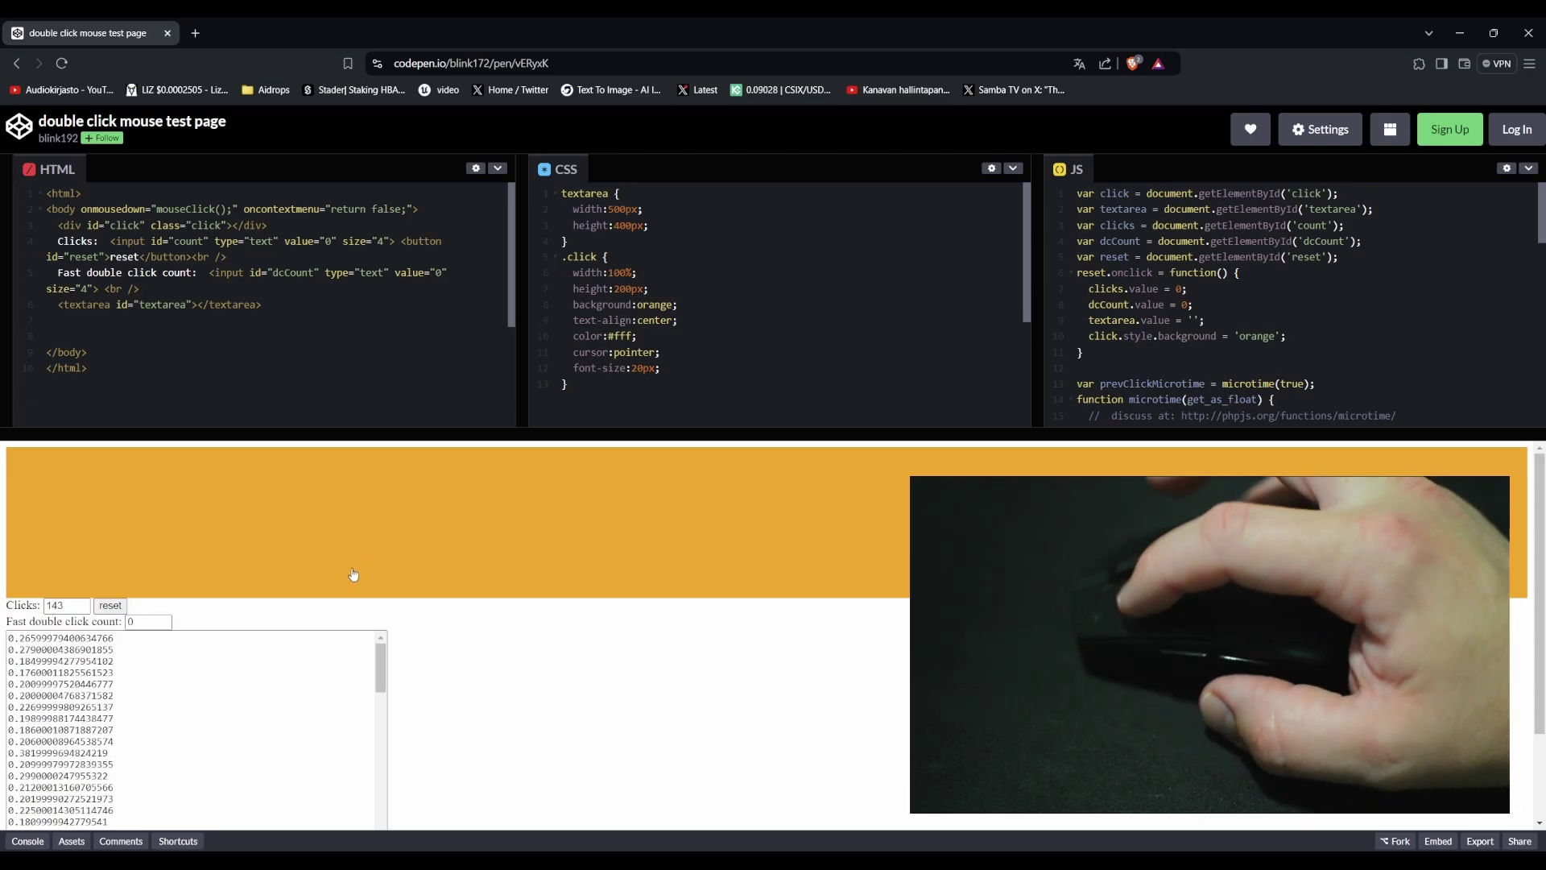
double_click(341, 577)
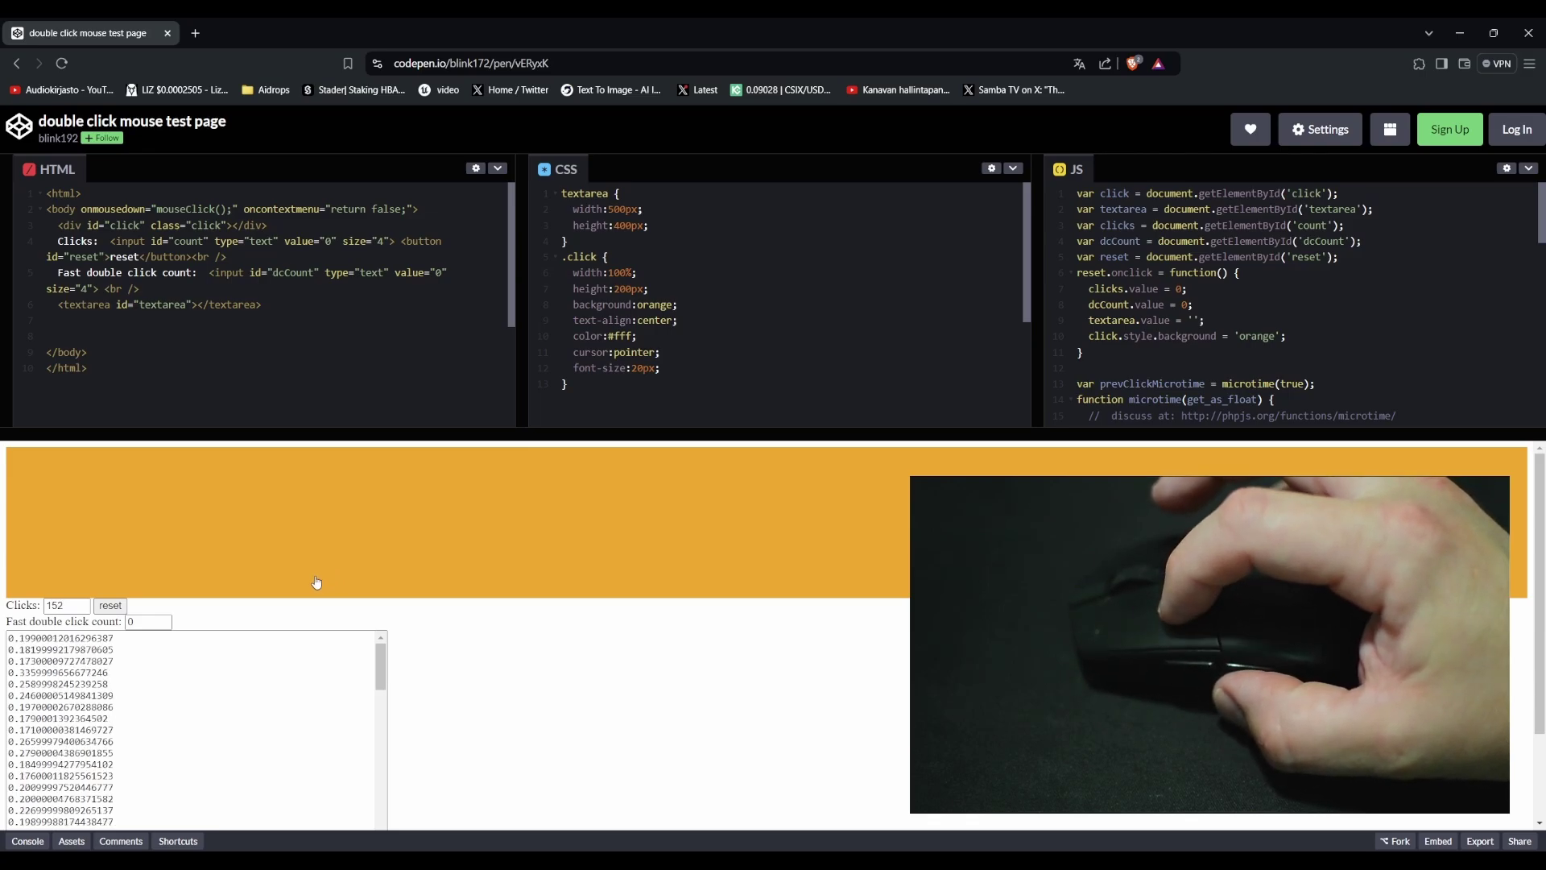
double_click(317, 584)
Step: Add mixed double clicks and single clicks to keep raising the click count
left_click(303, 591)
double_click(302, 589)
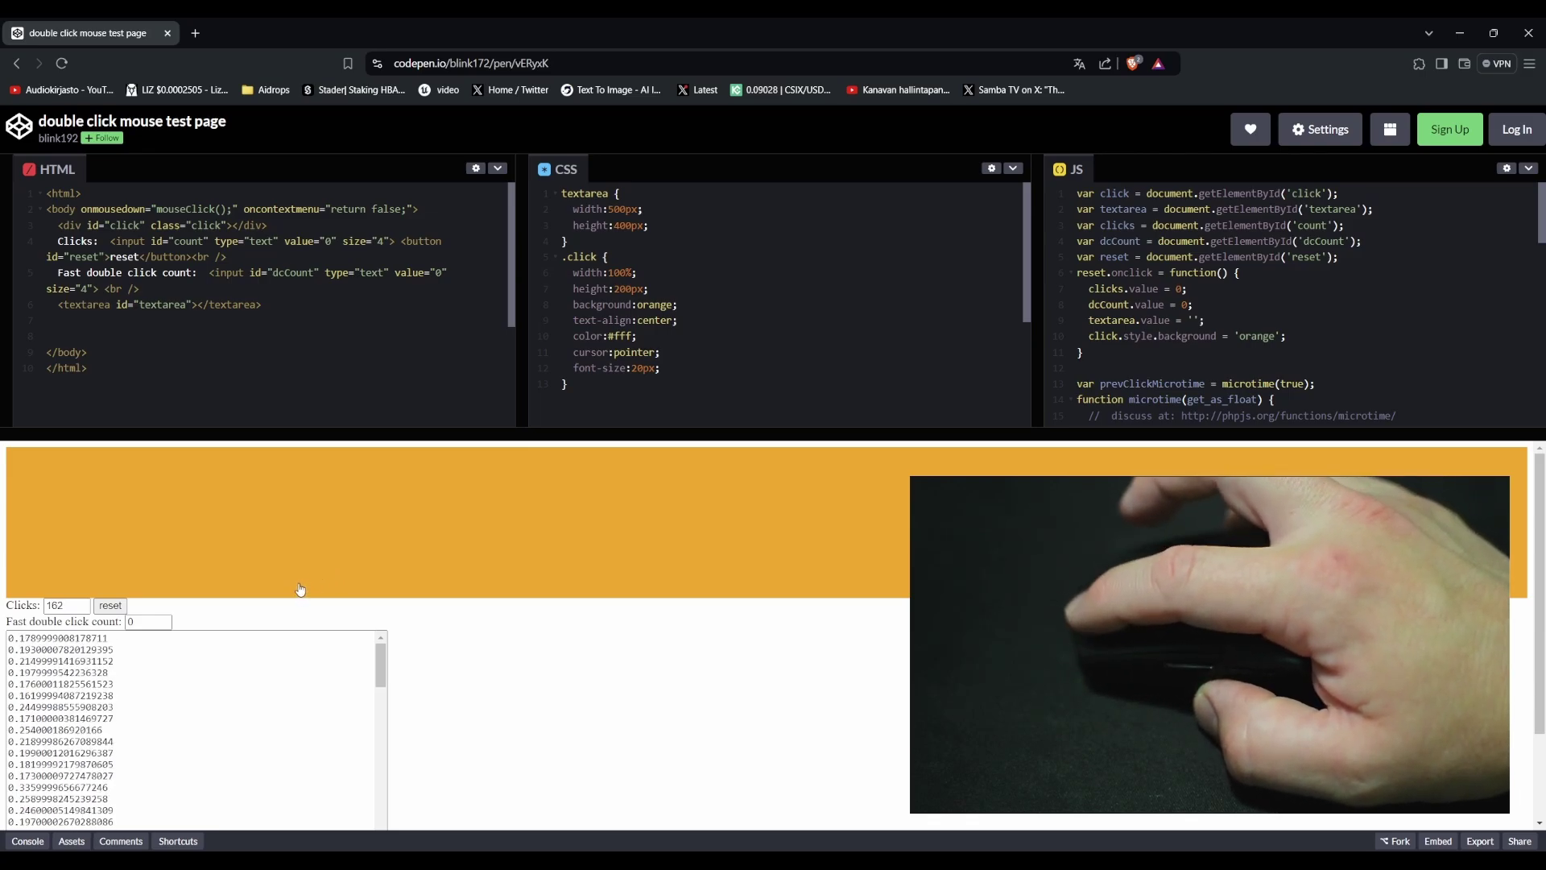
double_click(288, 588)
left_click(297, 576)
double_click(326, 561)
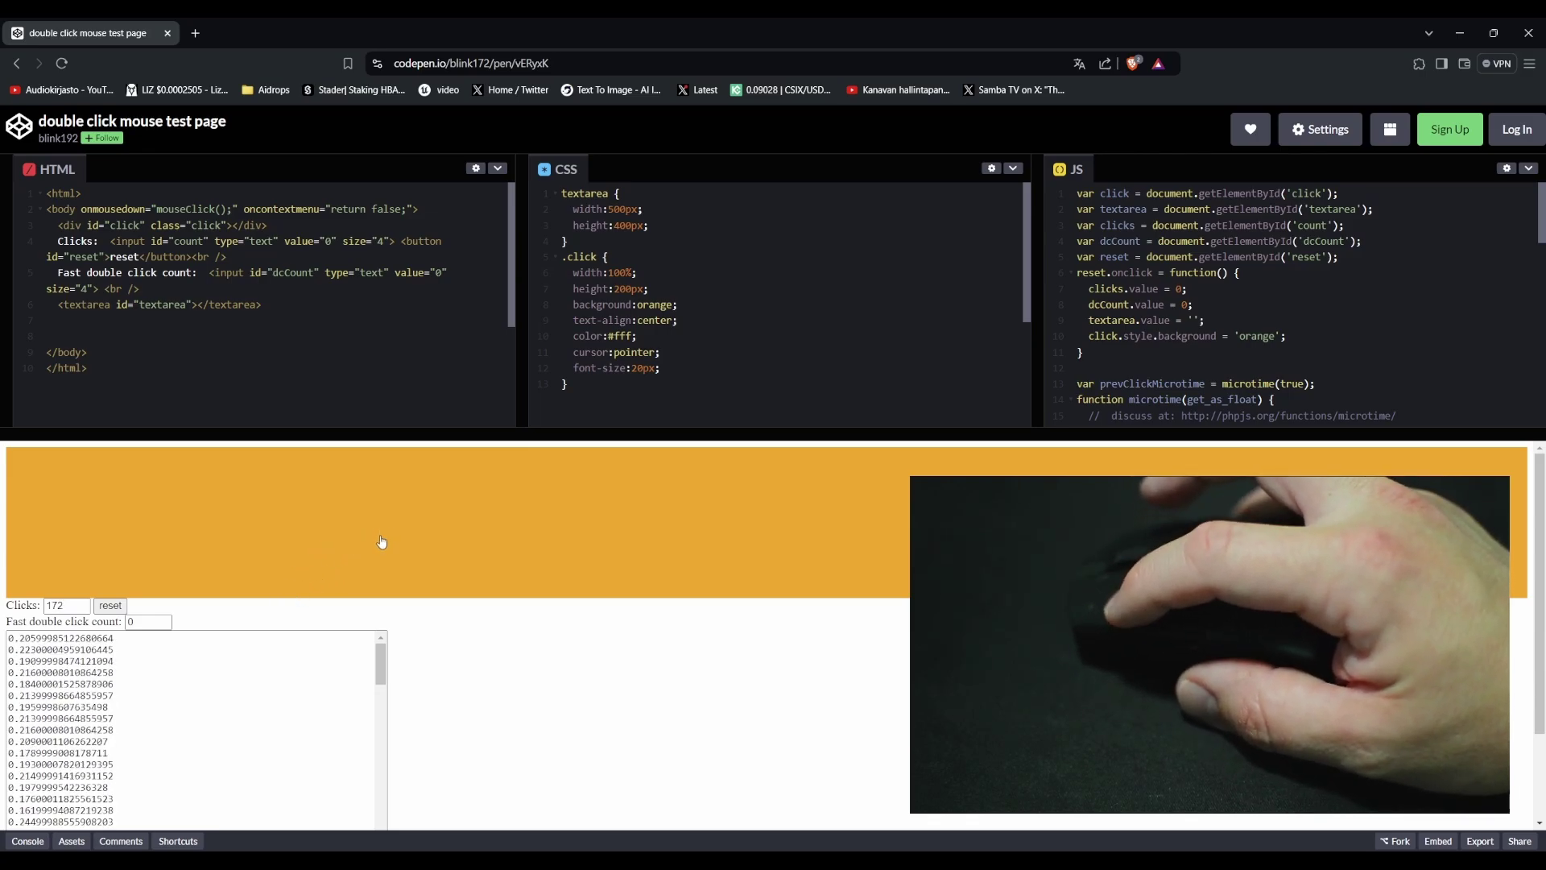
double_click(384, 541)
double_click(367, 550)
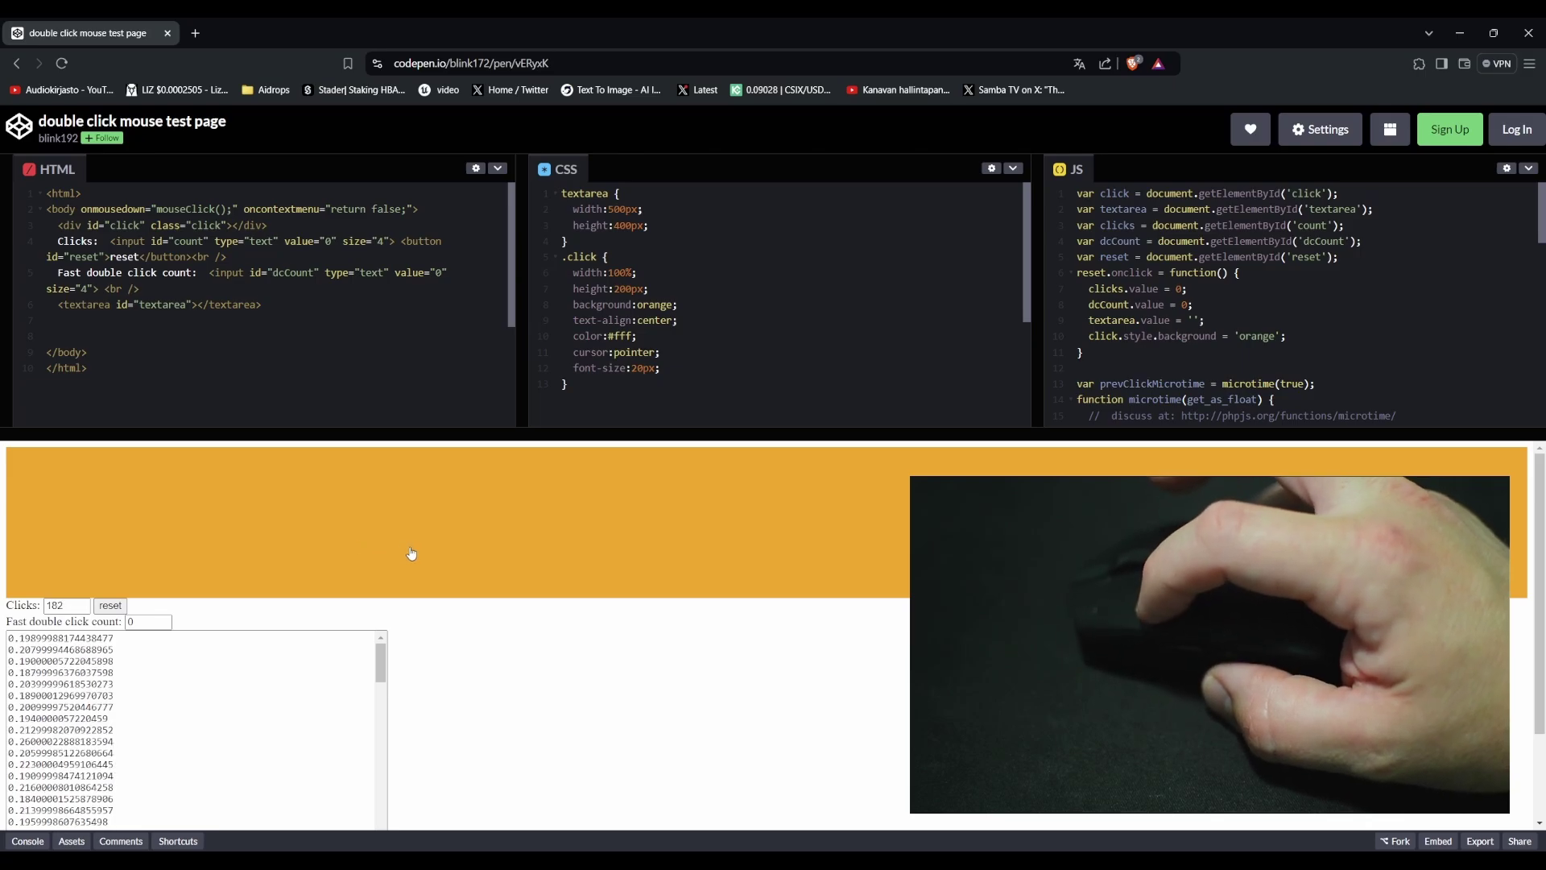
double_click(445, 563)
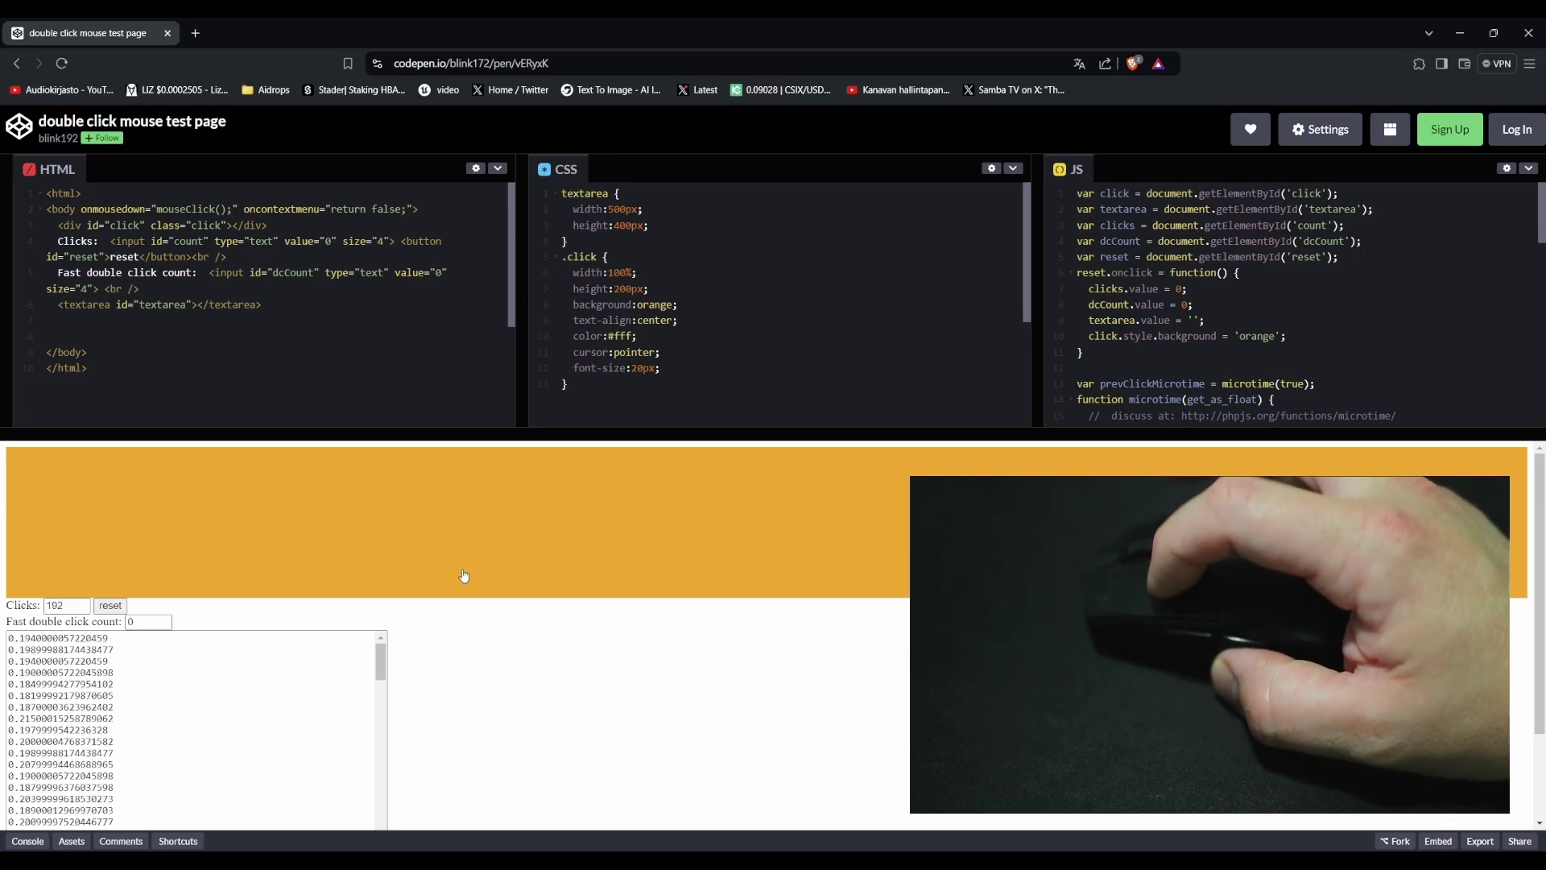
left_click(409, 538)
left_click(407, 536)
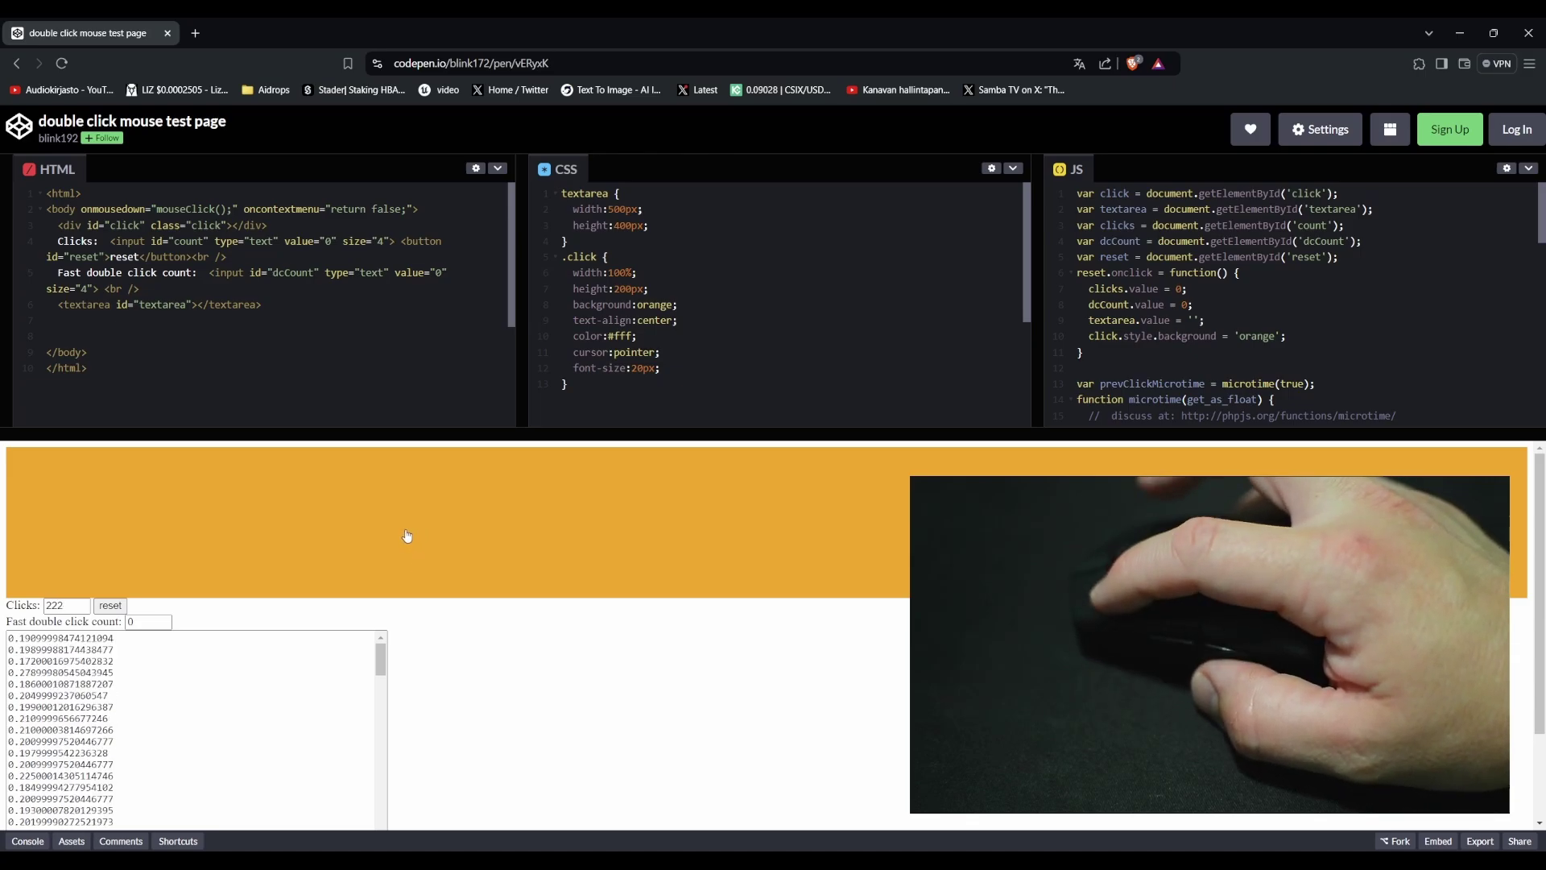
left_click(408, 538)
left_click(414, 541)
left_click(418, 544)
Step: Finish with triple and double click bursts until Clicks reads 338 with zero fast doubles
triple_click(423, 551)
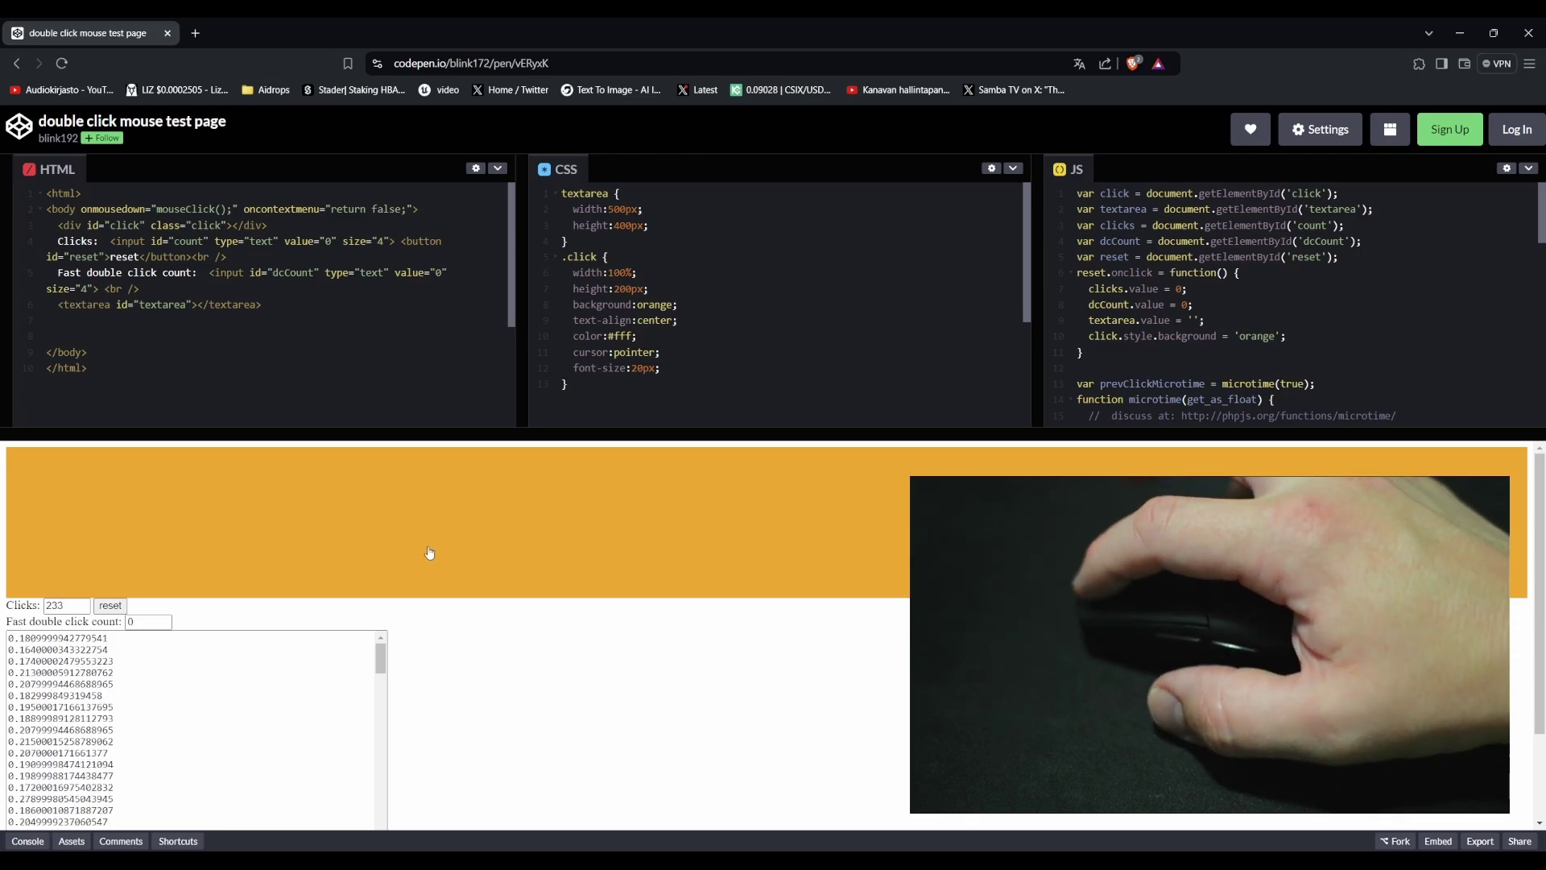
double_click(421, 553)
triple_click(419, 539)
double_click(438, 529)
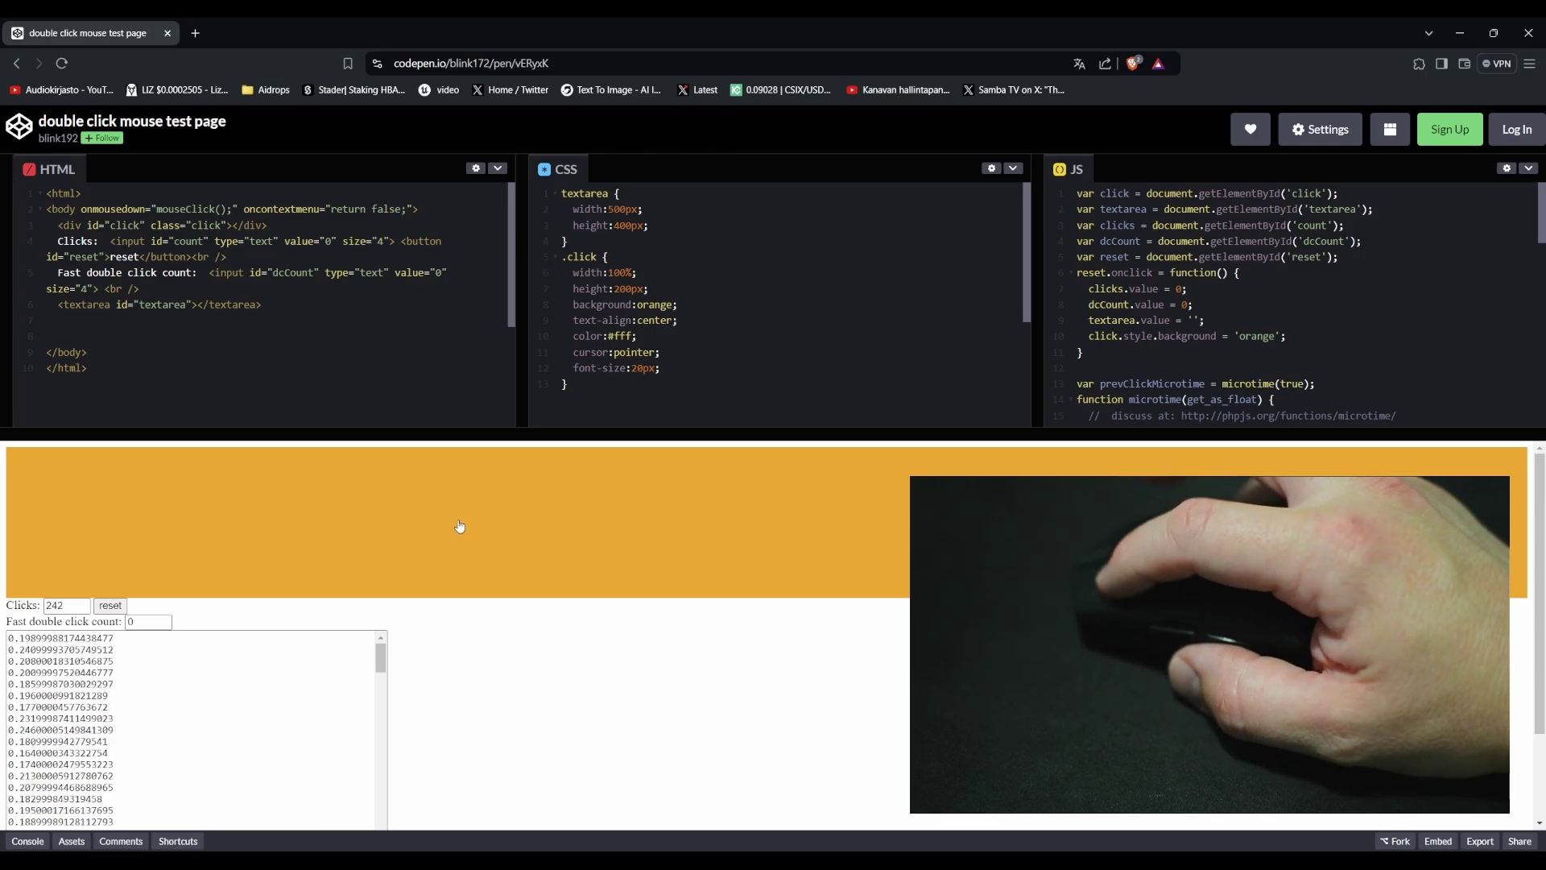
triple_click(439, 534)
double_click(389, 531)
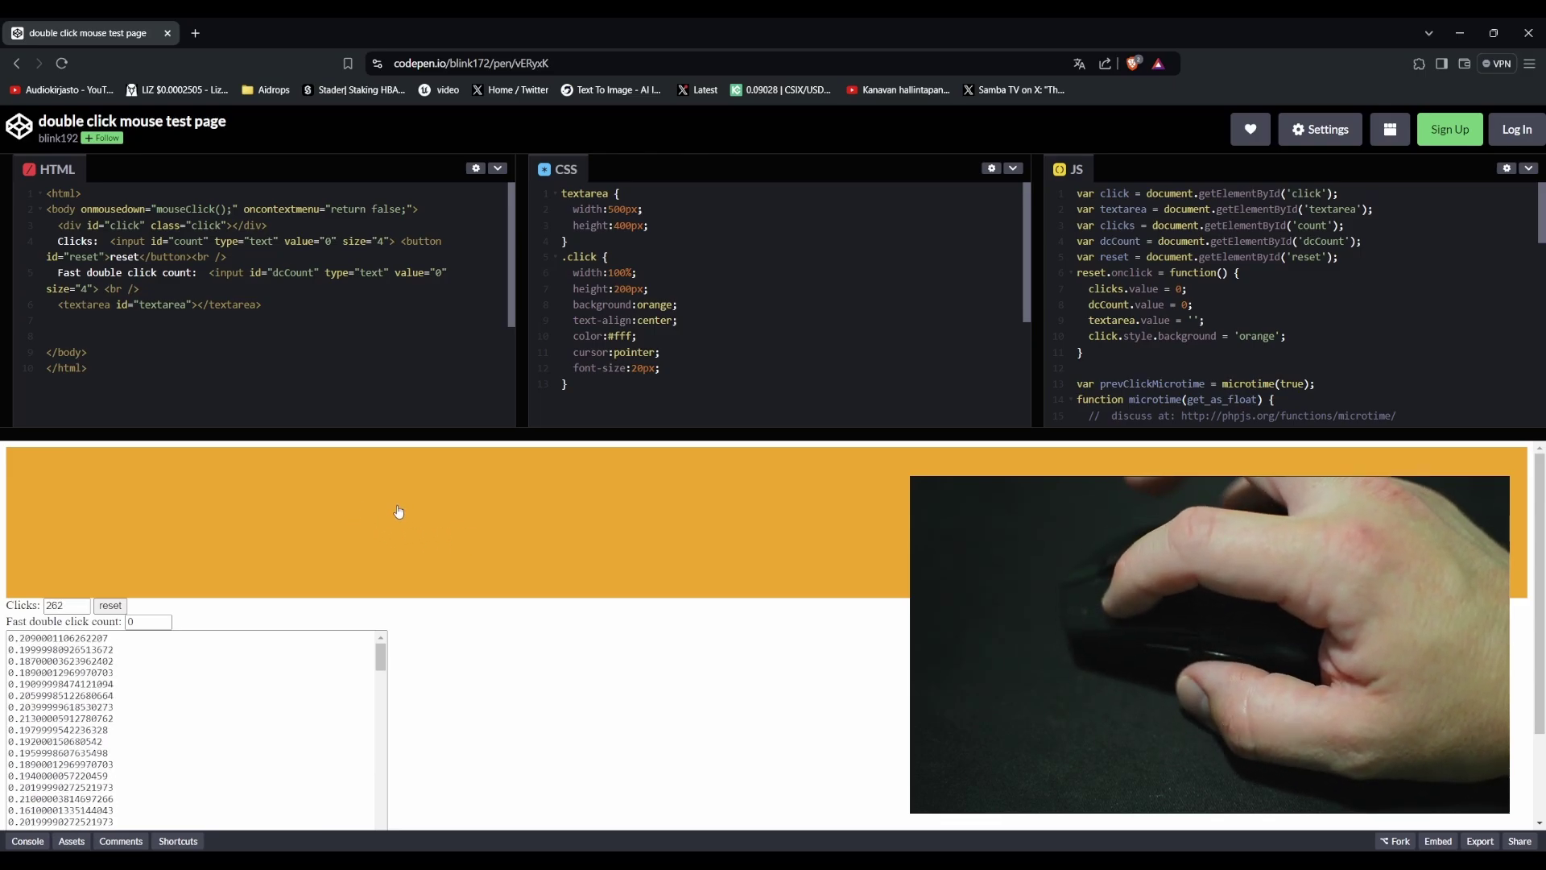
triple_click(447, 518)
triple_click(484, 522)
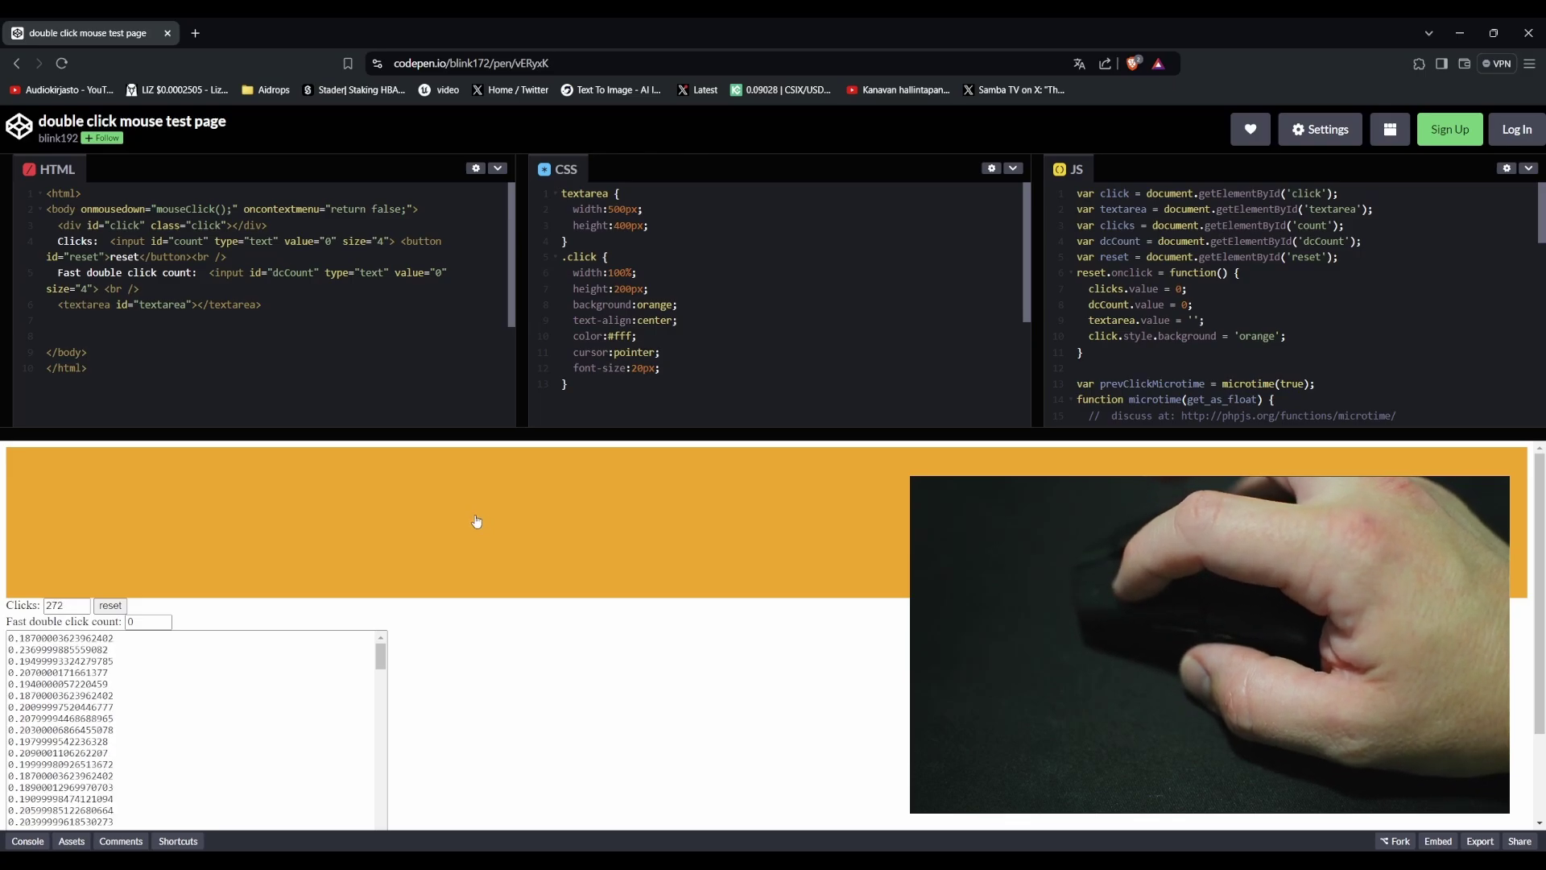
left_click(480, 524)
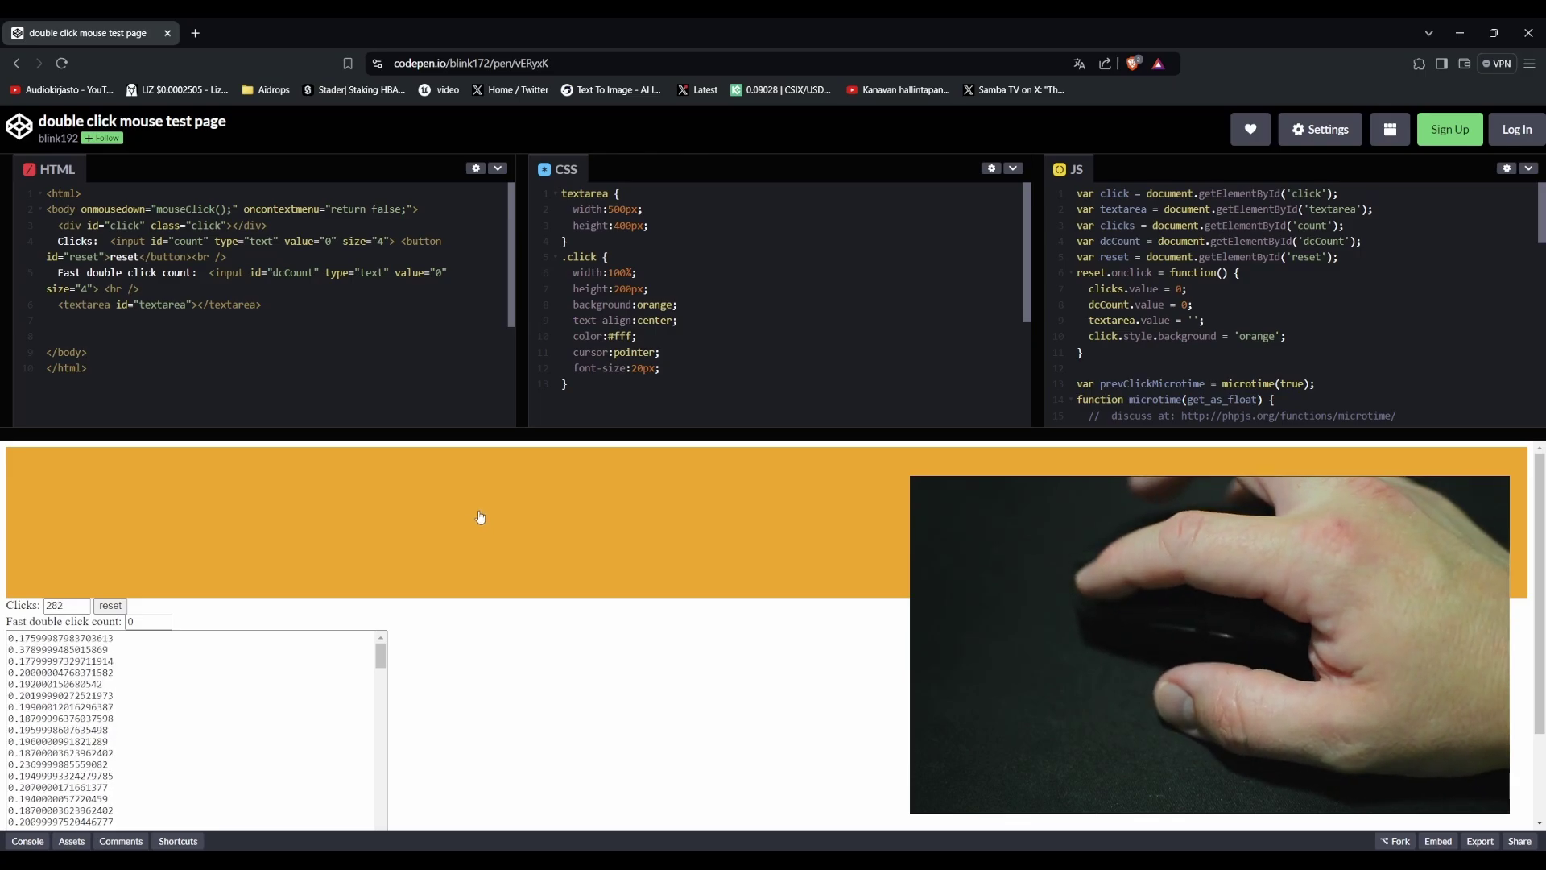
triple_click(480, 522)
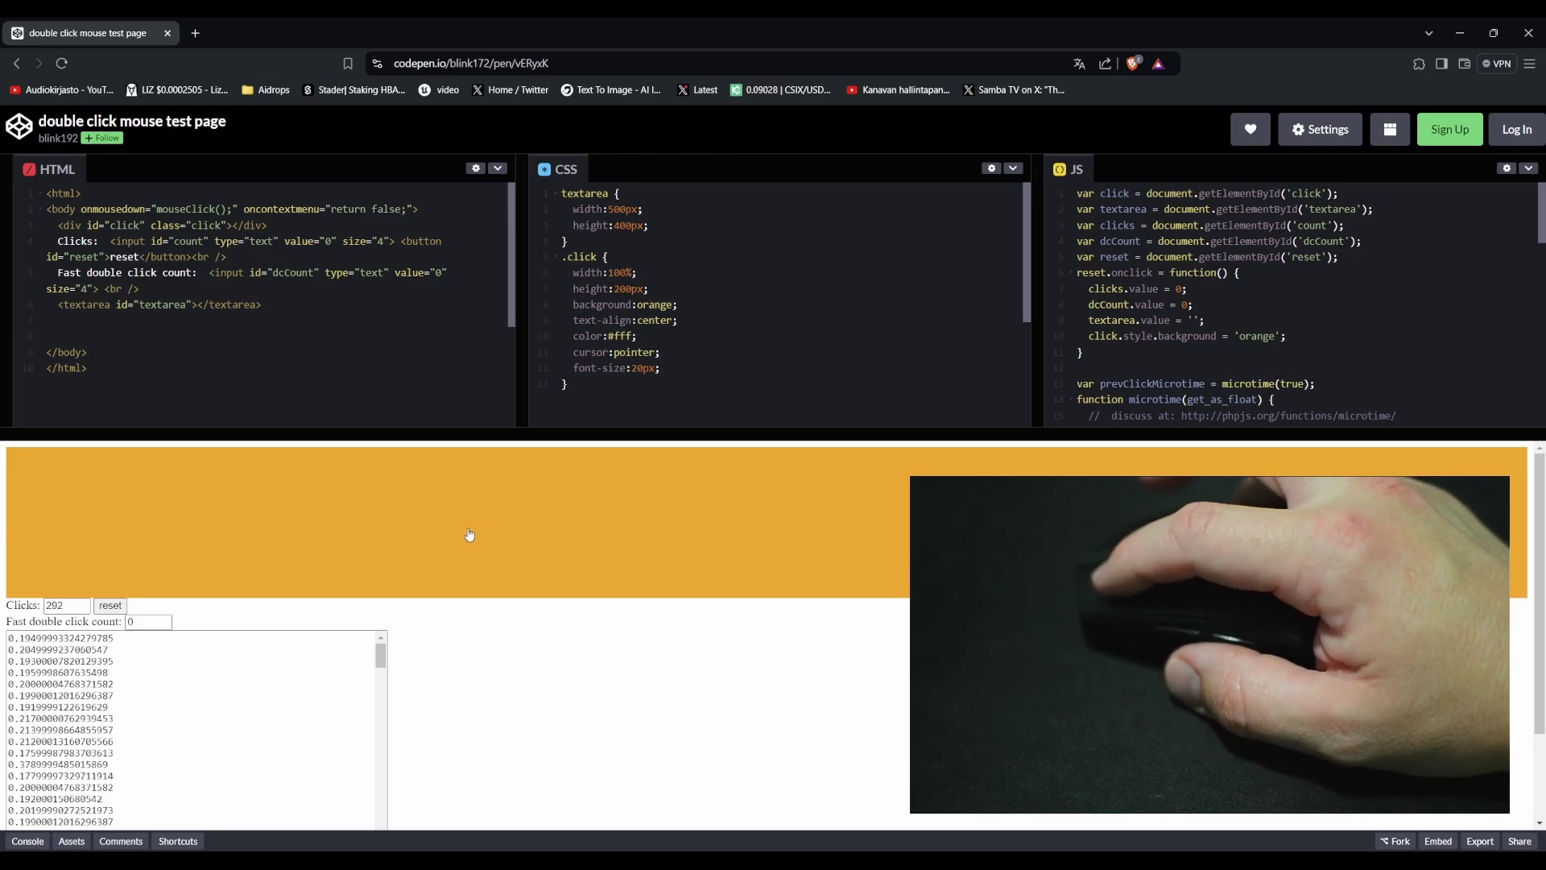
triple_click(428, 532)
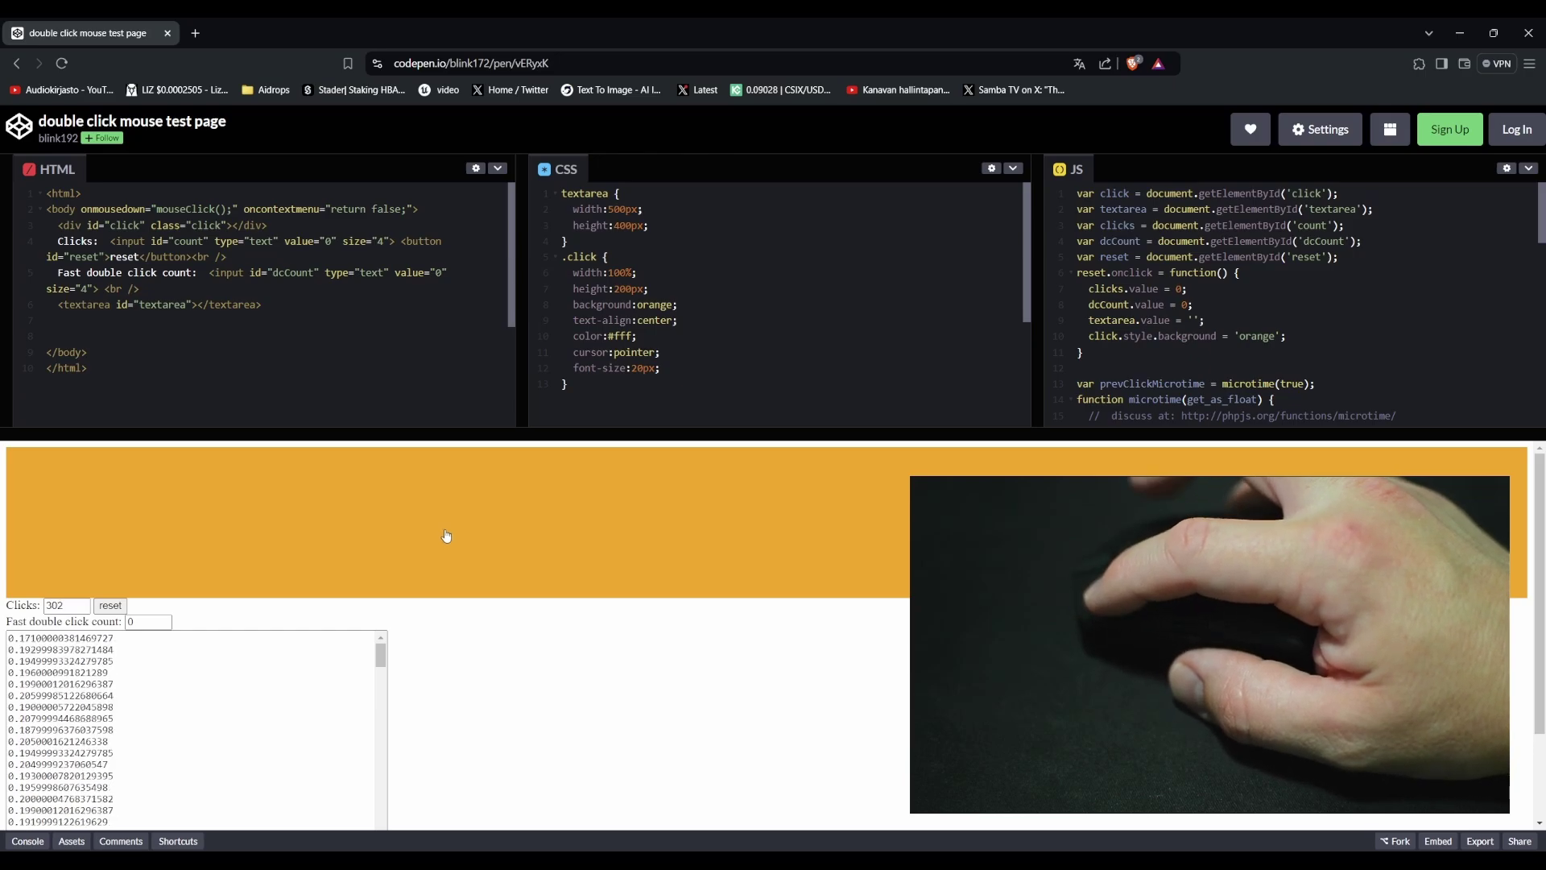
triple_click(446, 535)
double_click(446, 537)
triple_click(447, 538)
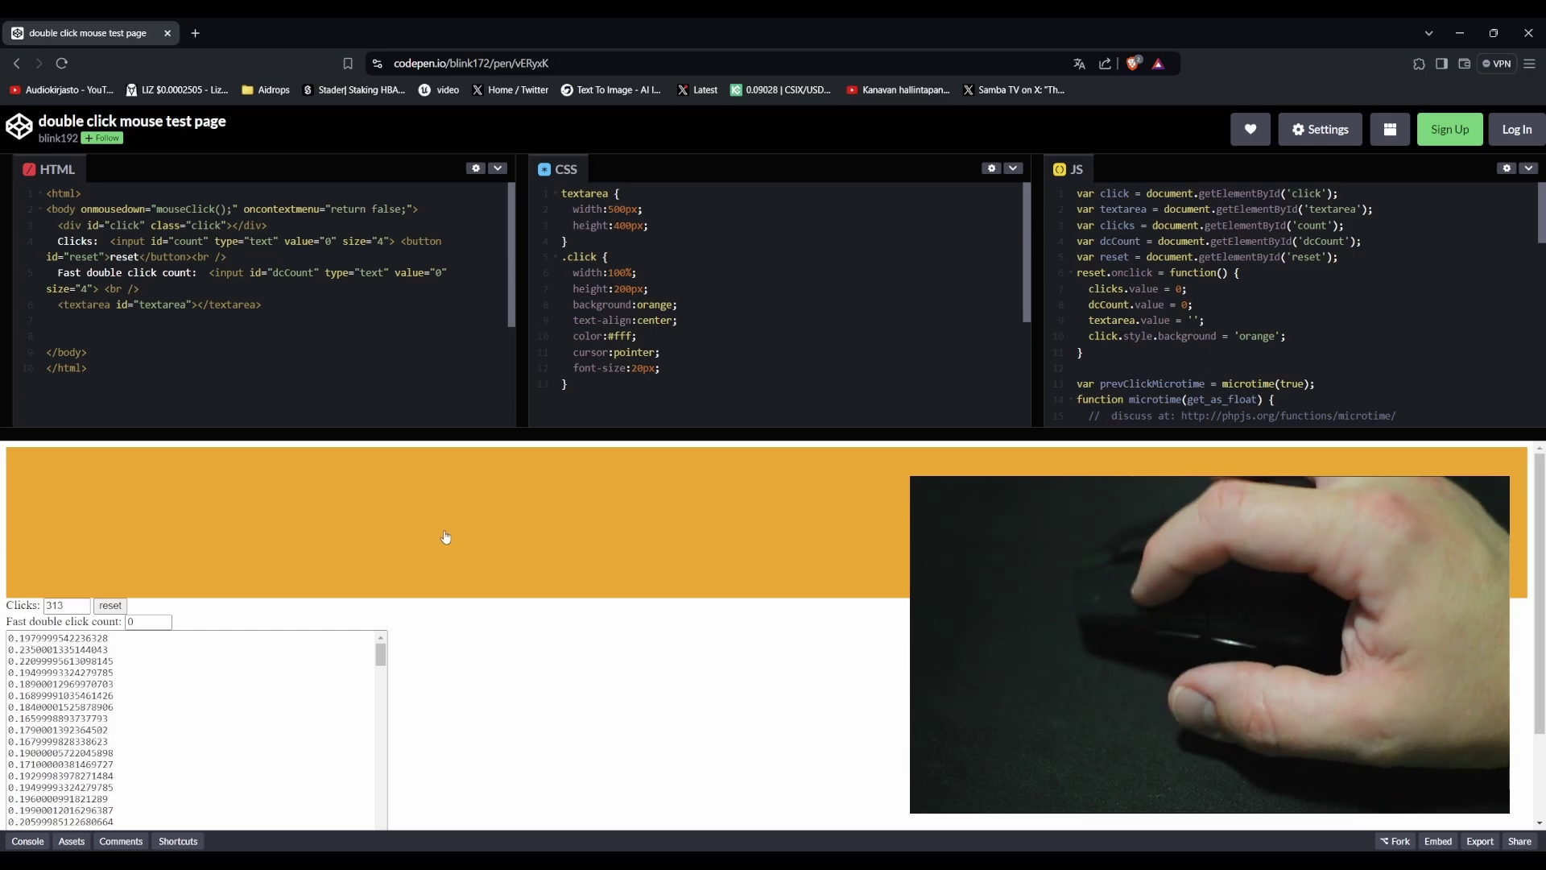
double_click(446, 538)
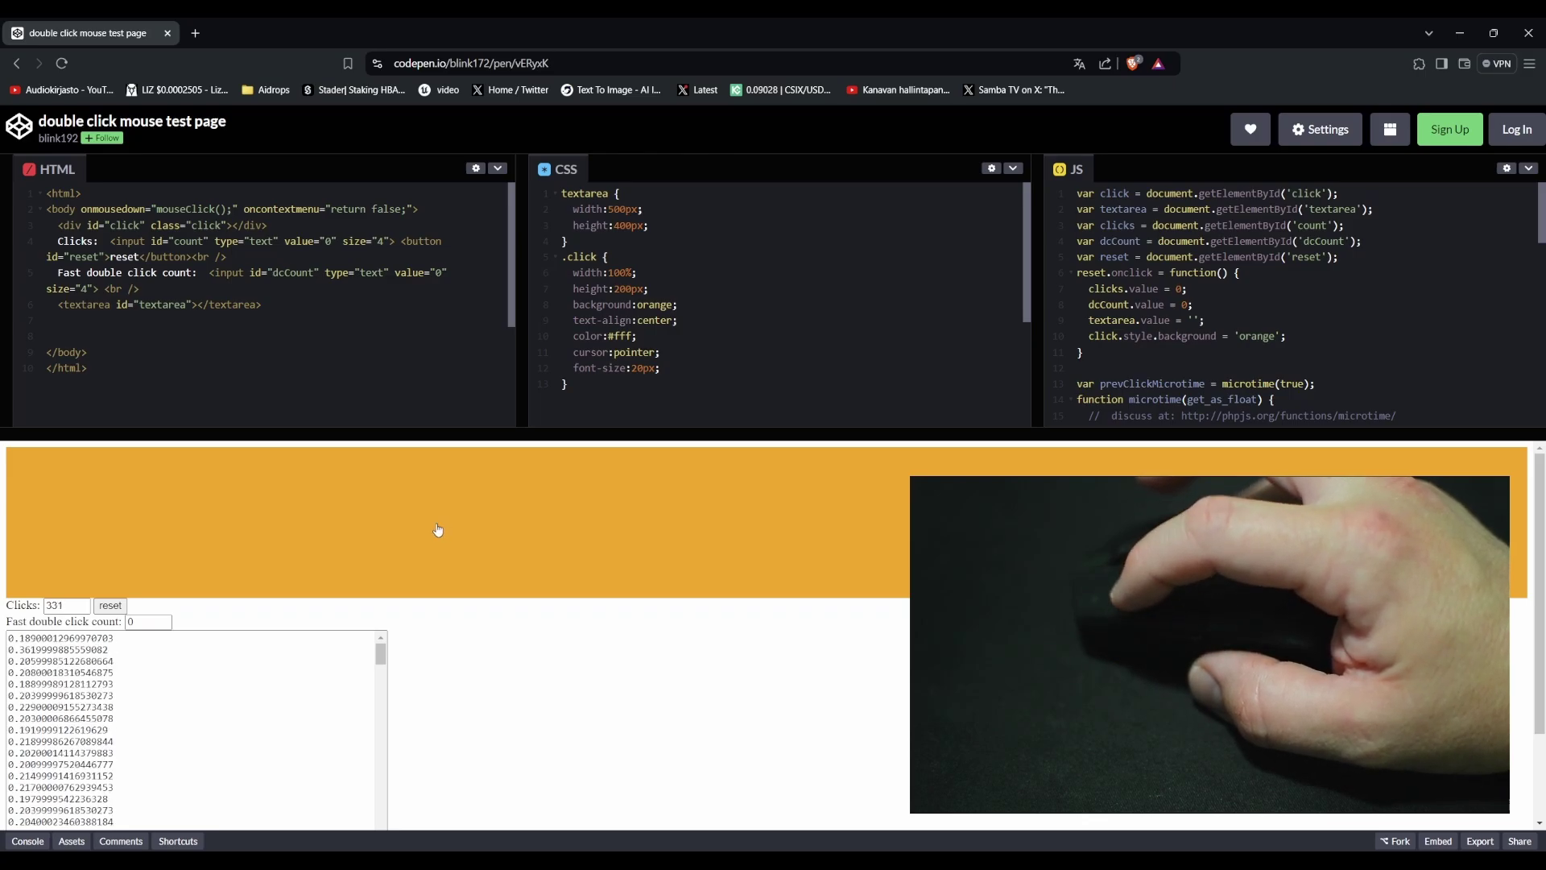
Step: Reset the click count and timing list, then begin a new double- and triple-click run
left_click(111, 604)
left_click(231, 555)
double_click(370, 541)
triple_click(376, 536)
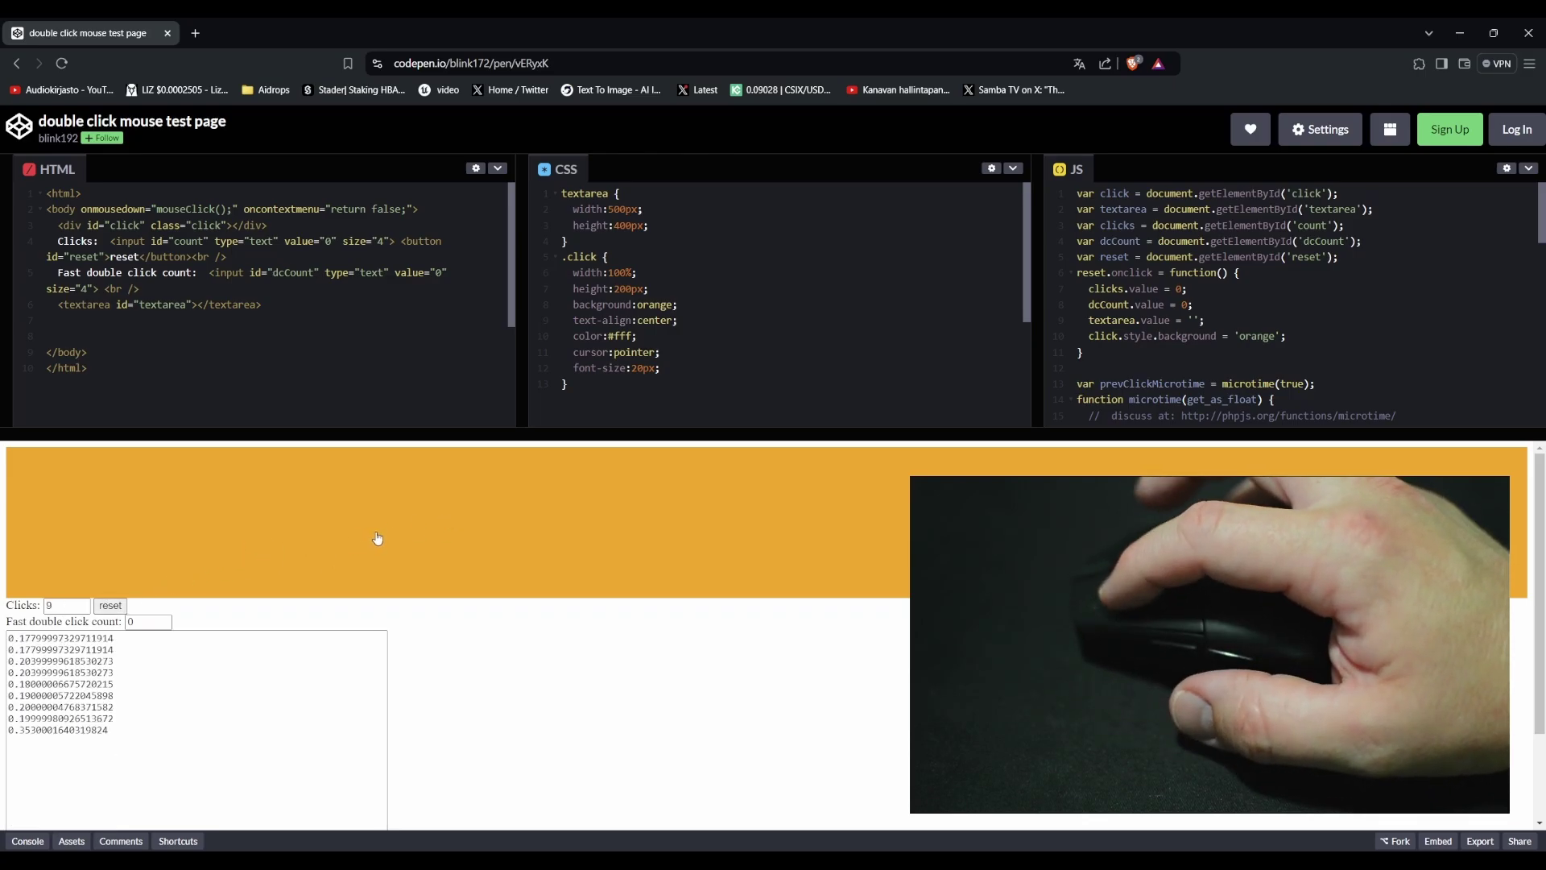
double_click(380, 532)
triple_click(378, 529)
left_click(376, 528)
triple_click(374, 527)
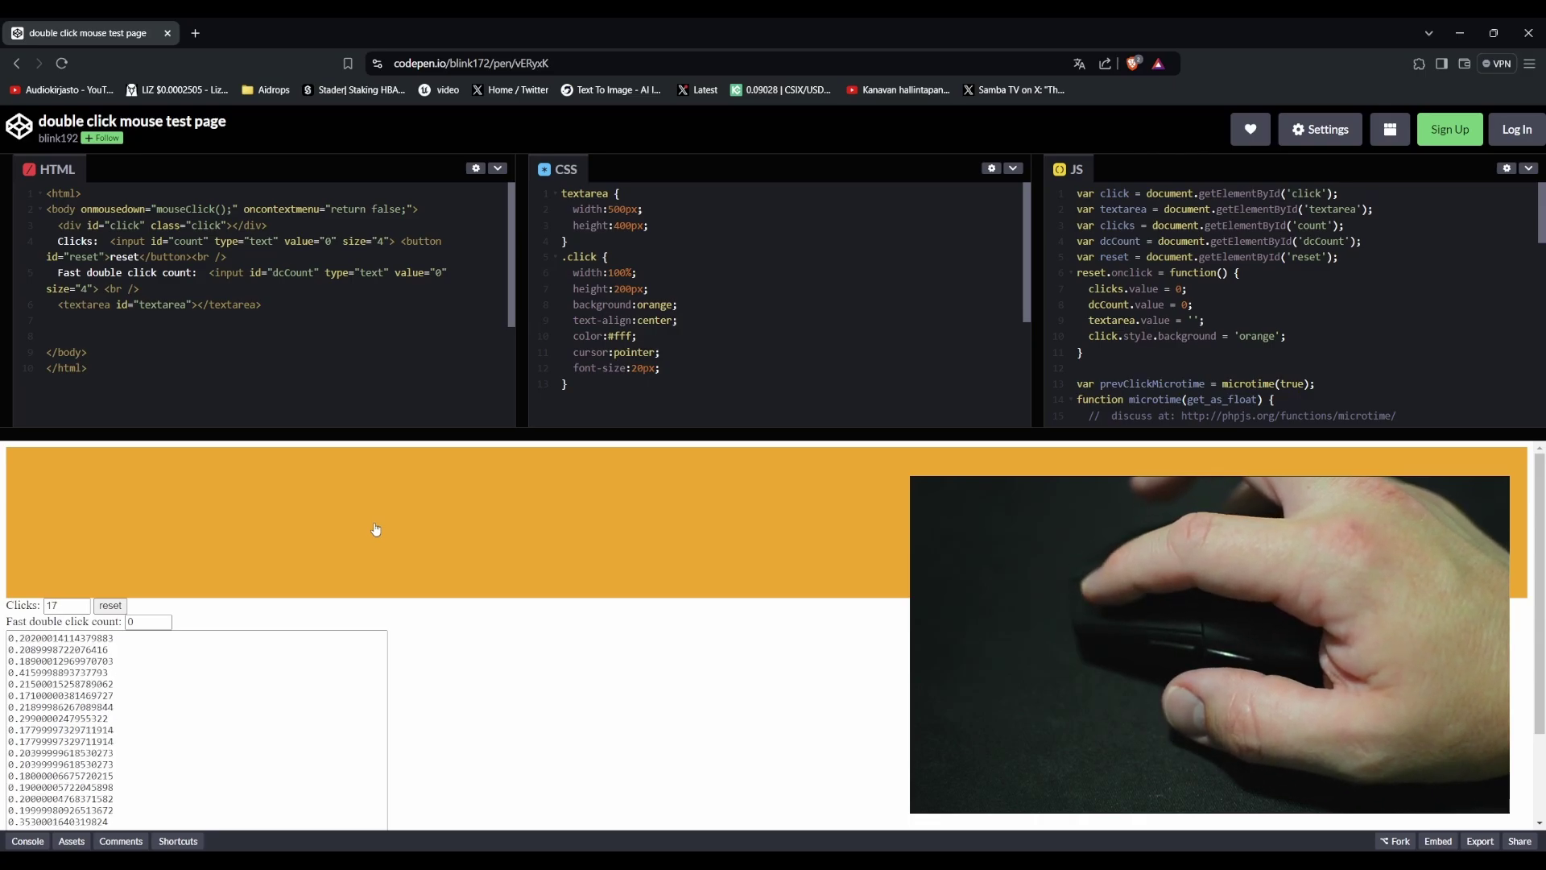
double_click(380, 531)
triple_click(384, 533)
Step: Continue alternating double and triple clicks to add more intervals to the log
double_click(377, 539)
triple_click(369, 550)
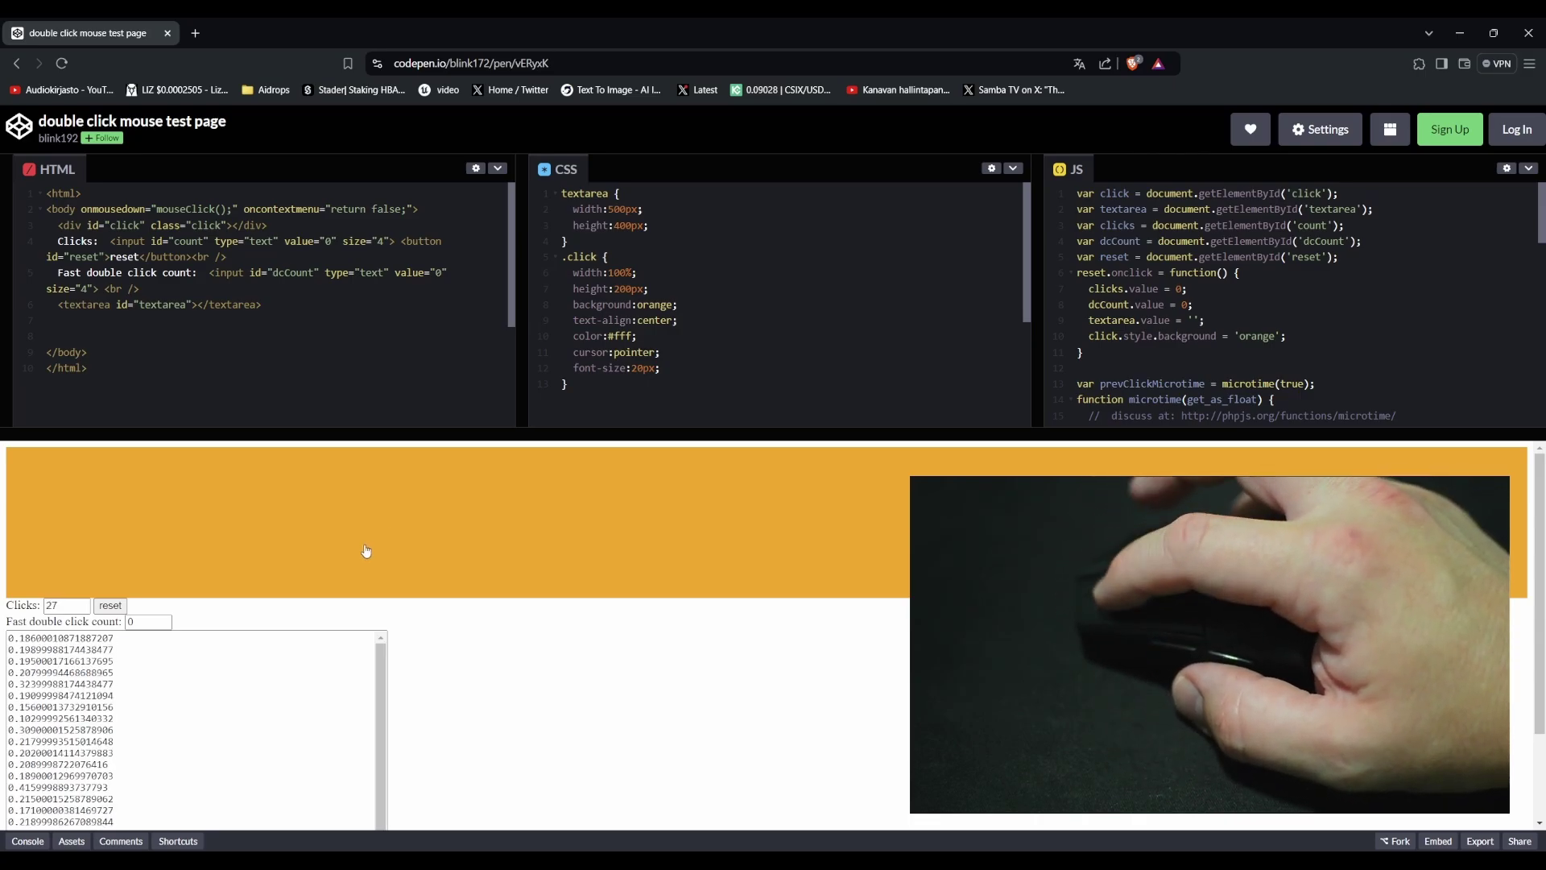
double_click(363, 553)
triple_click(360, 551)
triple_click(353, 529)
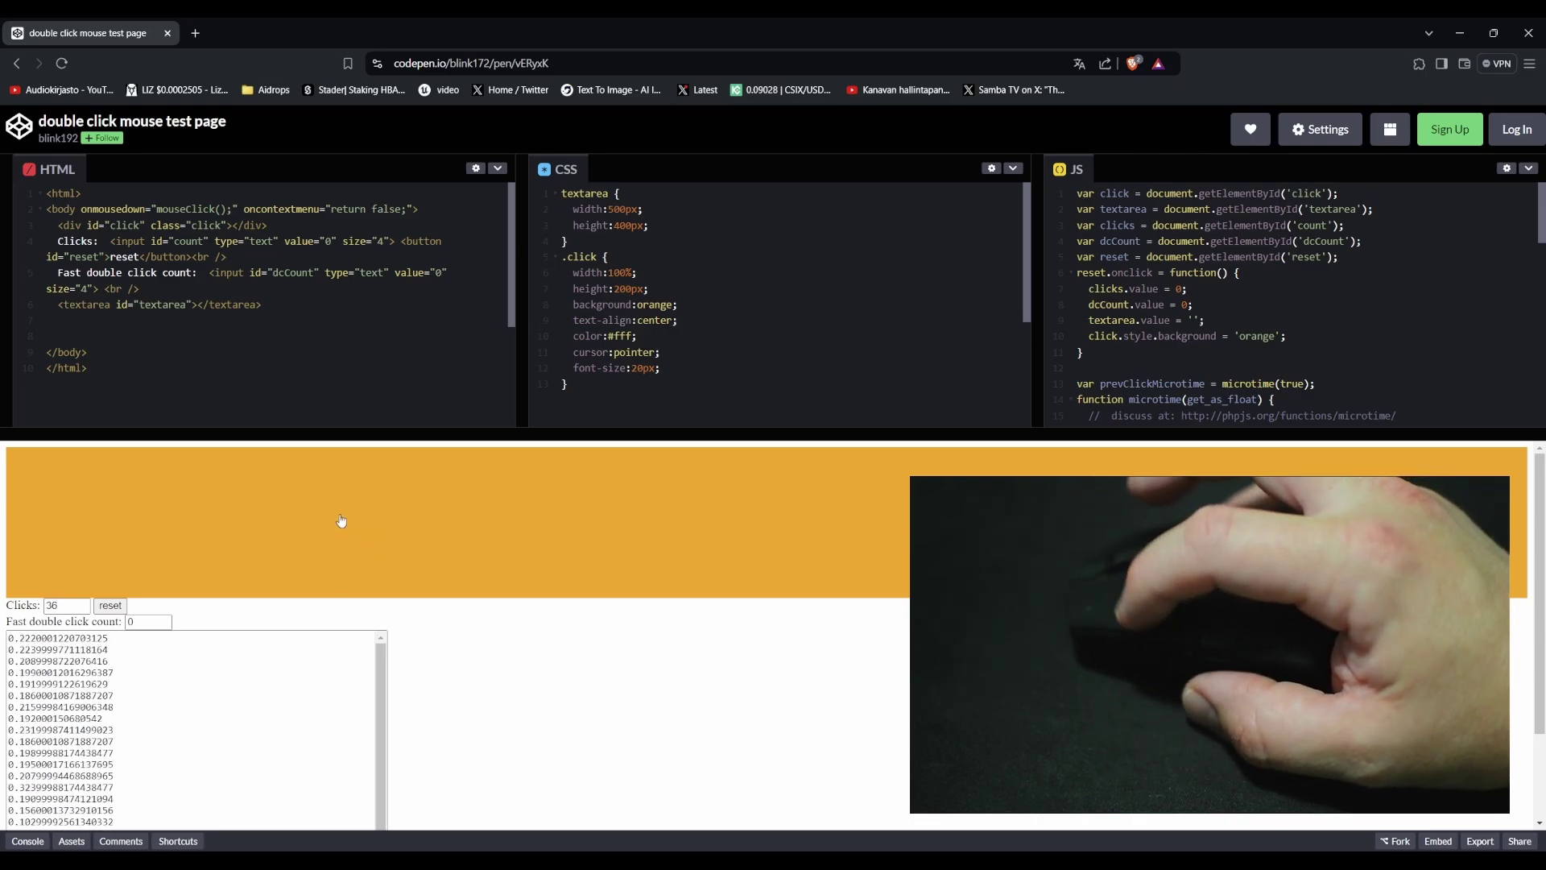
double_click(338, 520)
double_click(321, 517)
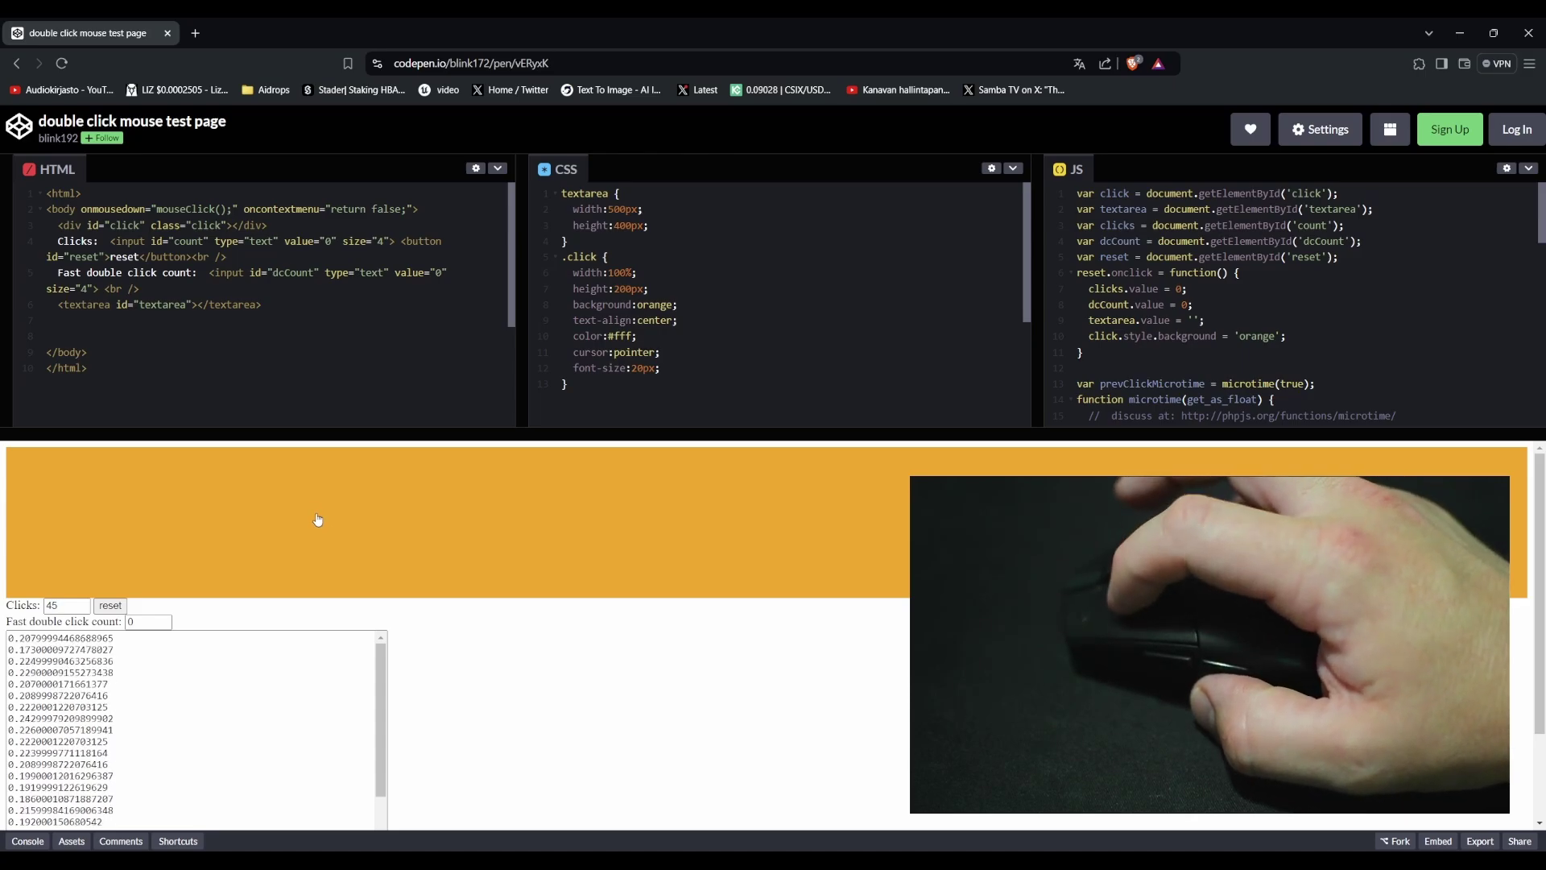
triple_click(317, 521)
left_click(315, 521)
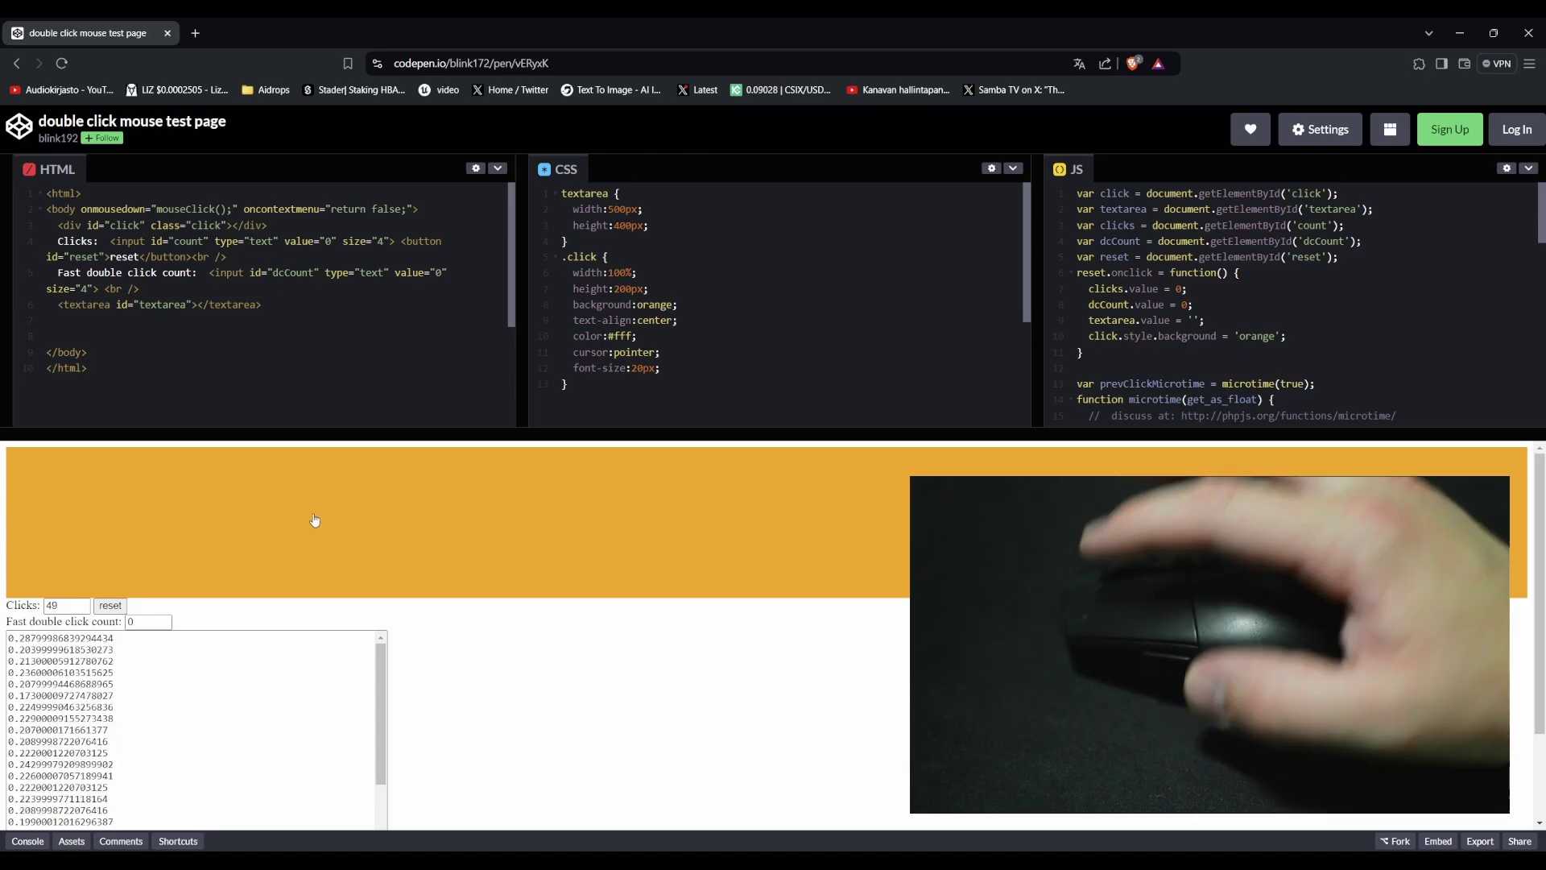
Step: Resume clicking until 88 clicks are counted and the first fast double click is flagged
triple_click(387, 557)
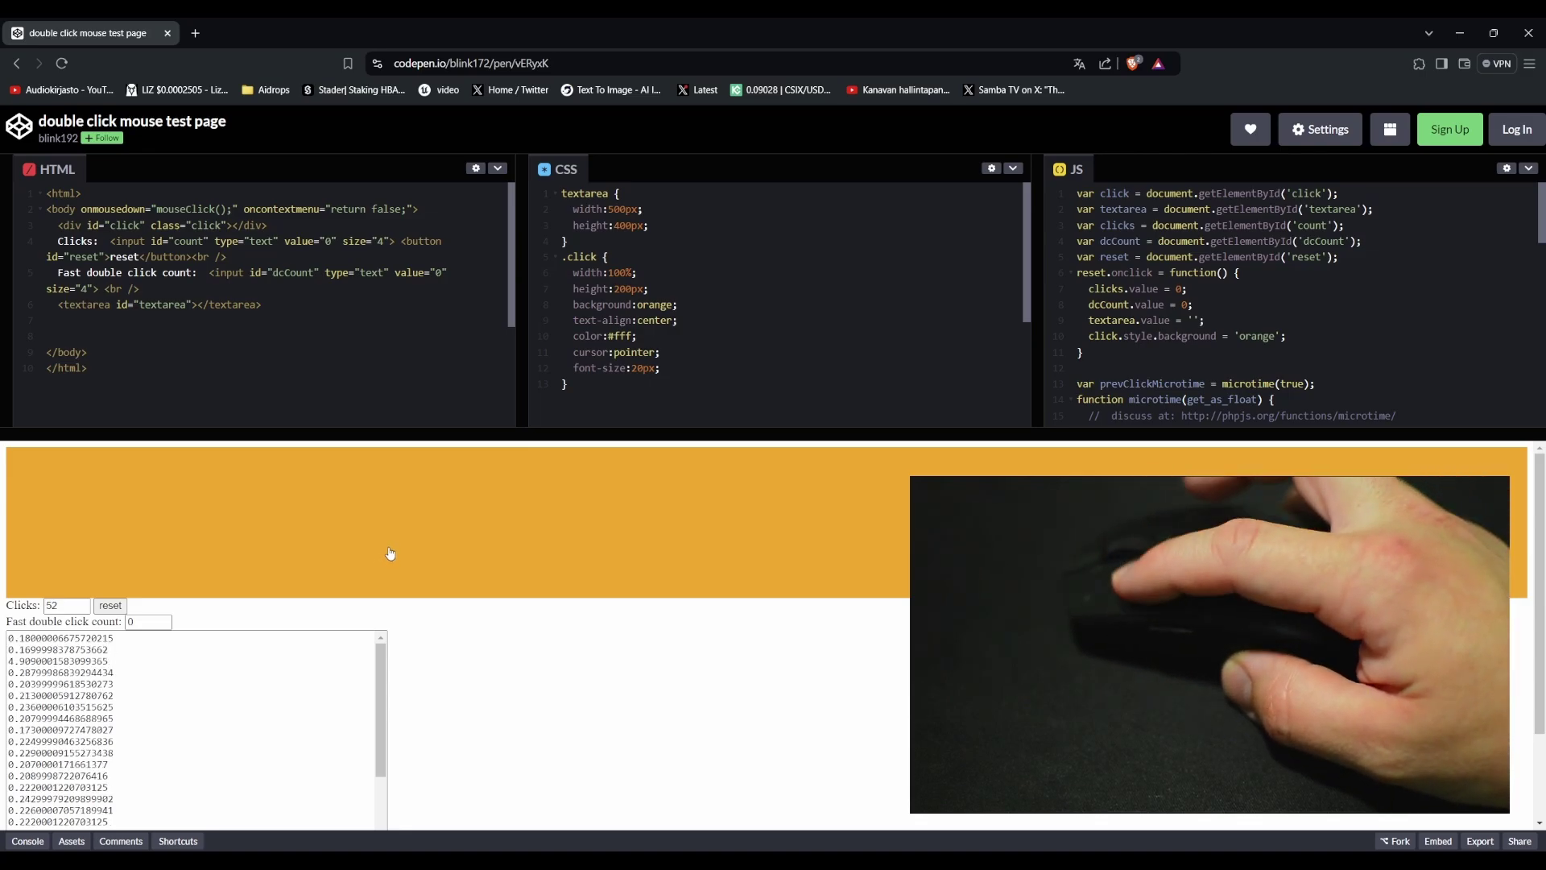
double_click(387, 555)
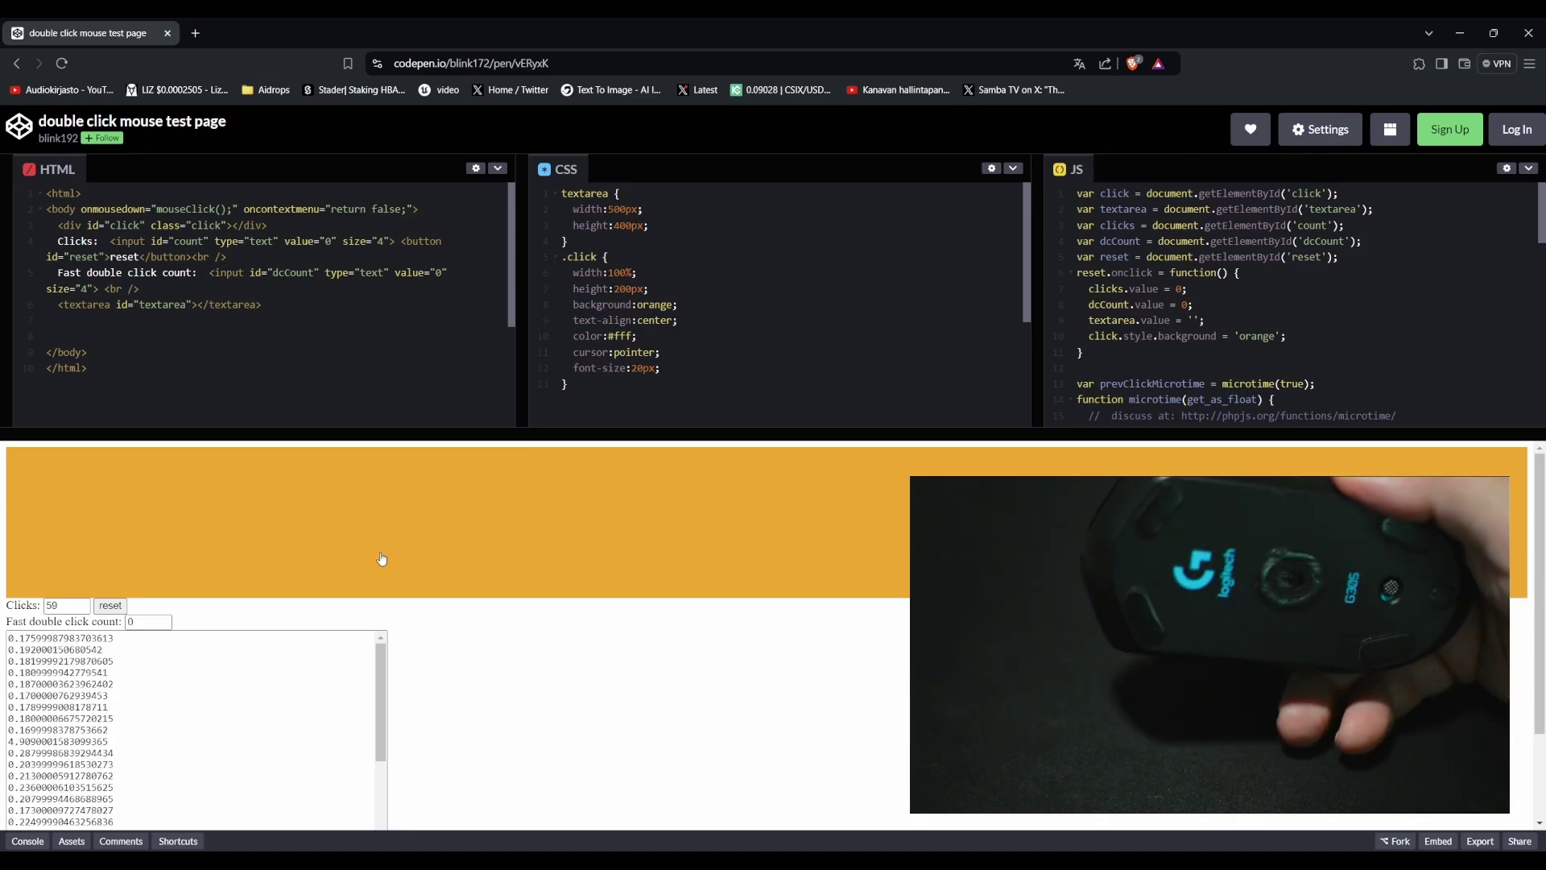
triple_click(418, 538)
double_click(426, 531)
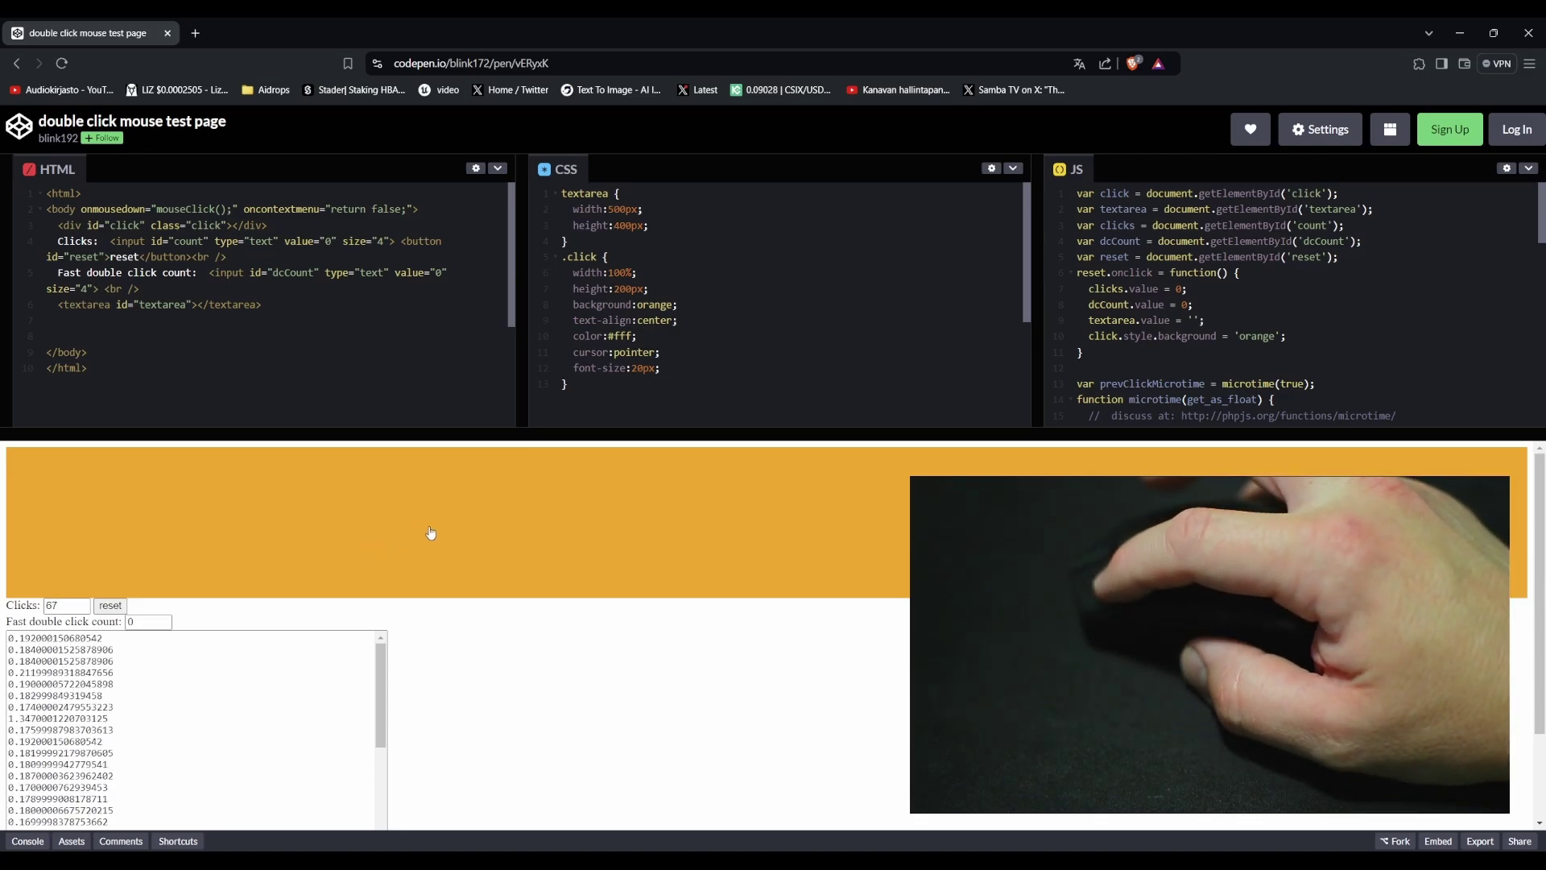
double_click(491, 537)
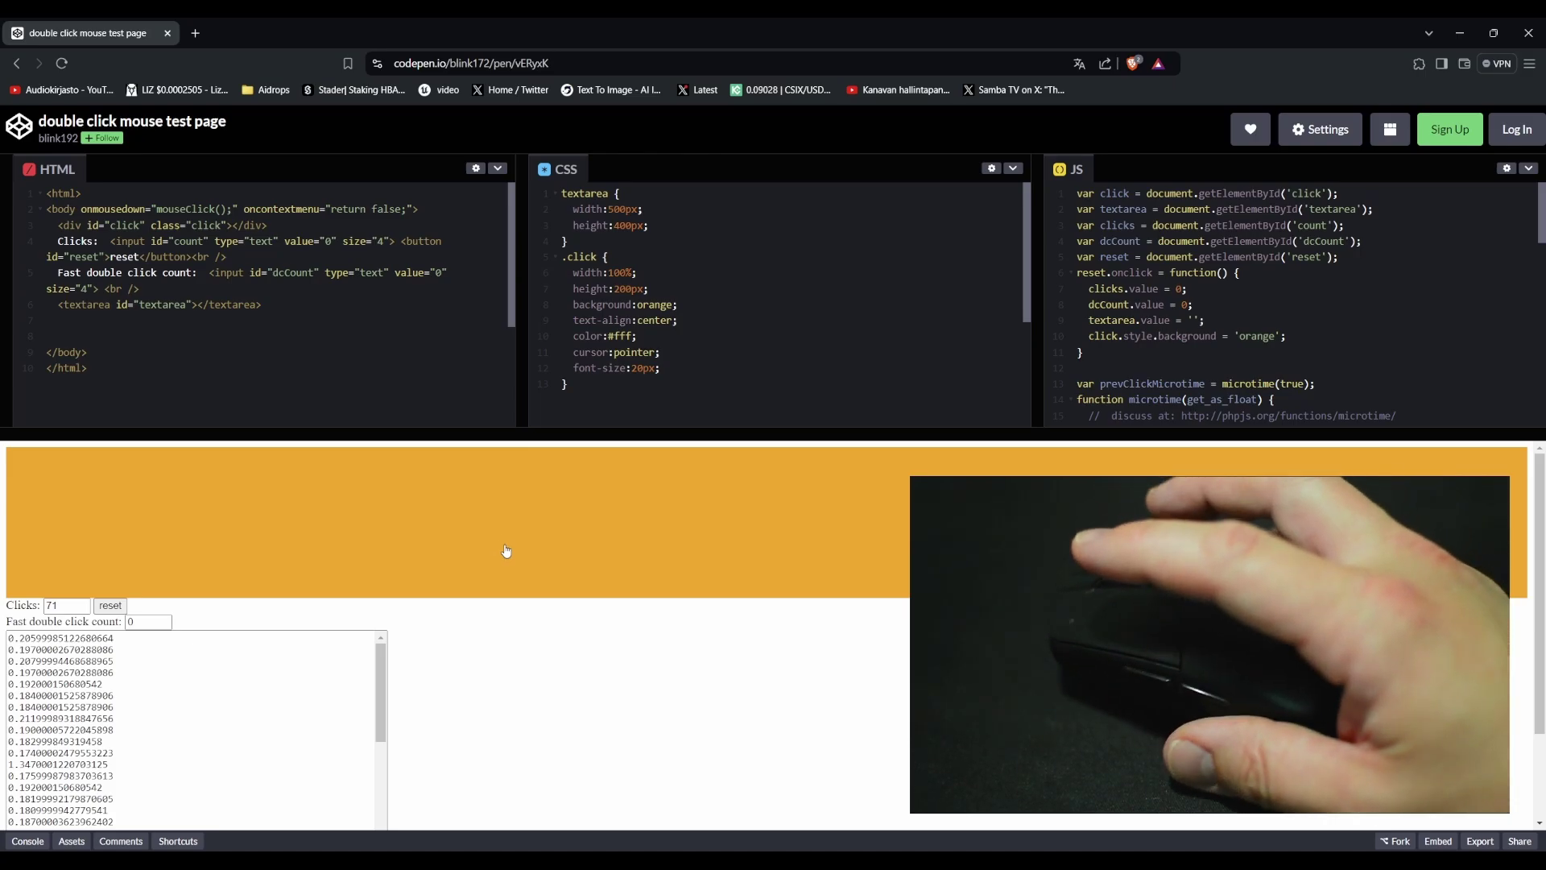
double_click(460, 532)
double_click(486, 535)
left_click(460, 541)
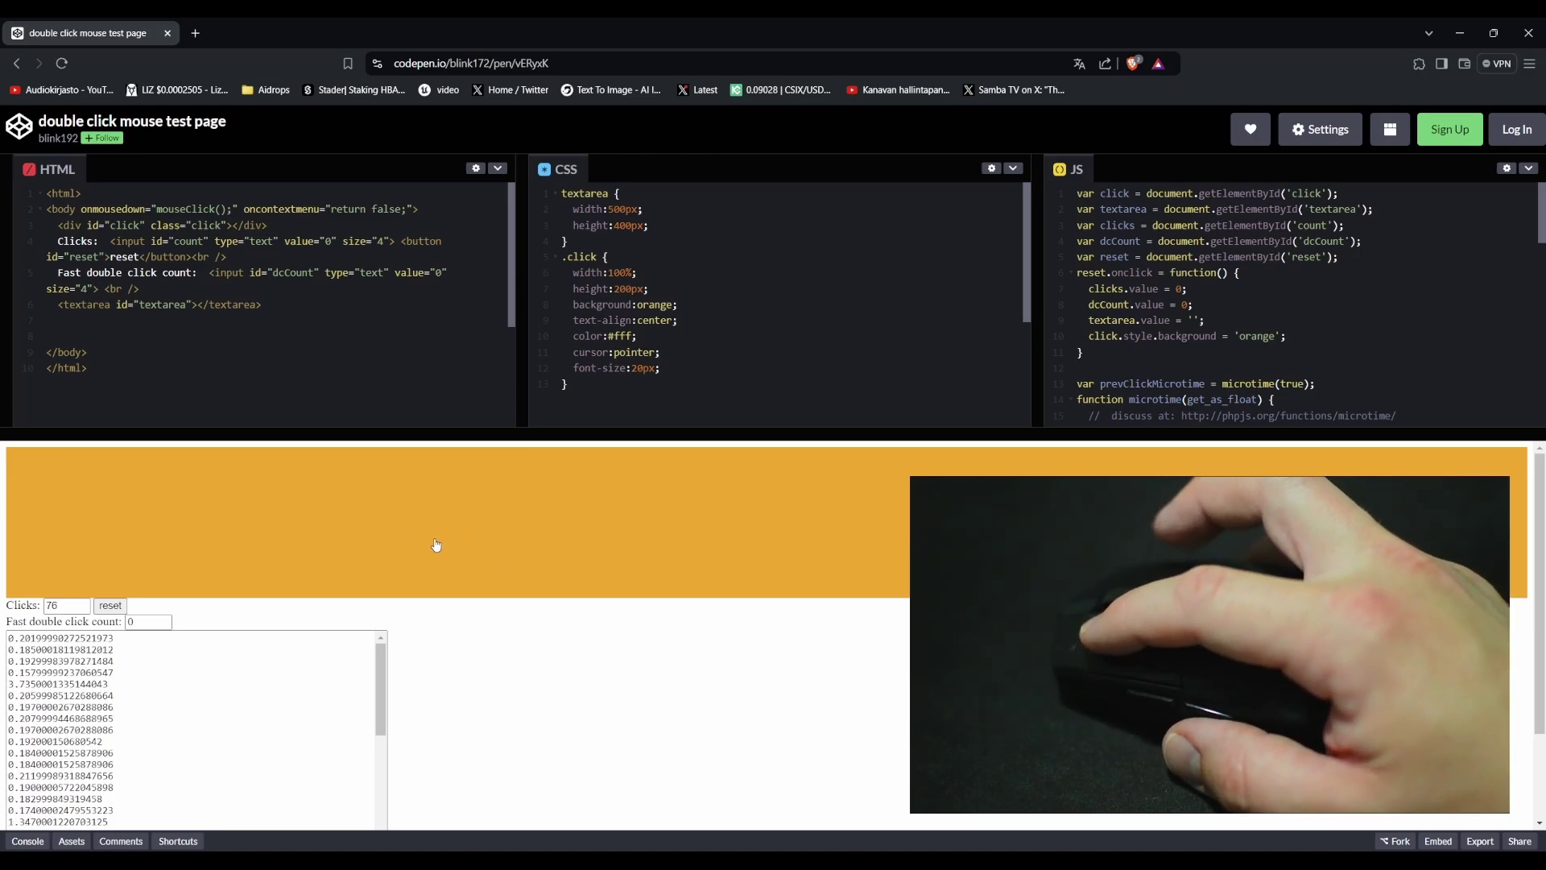
double_click(483, 542)
left_click(522, 546)
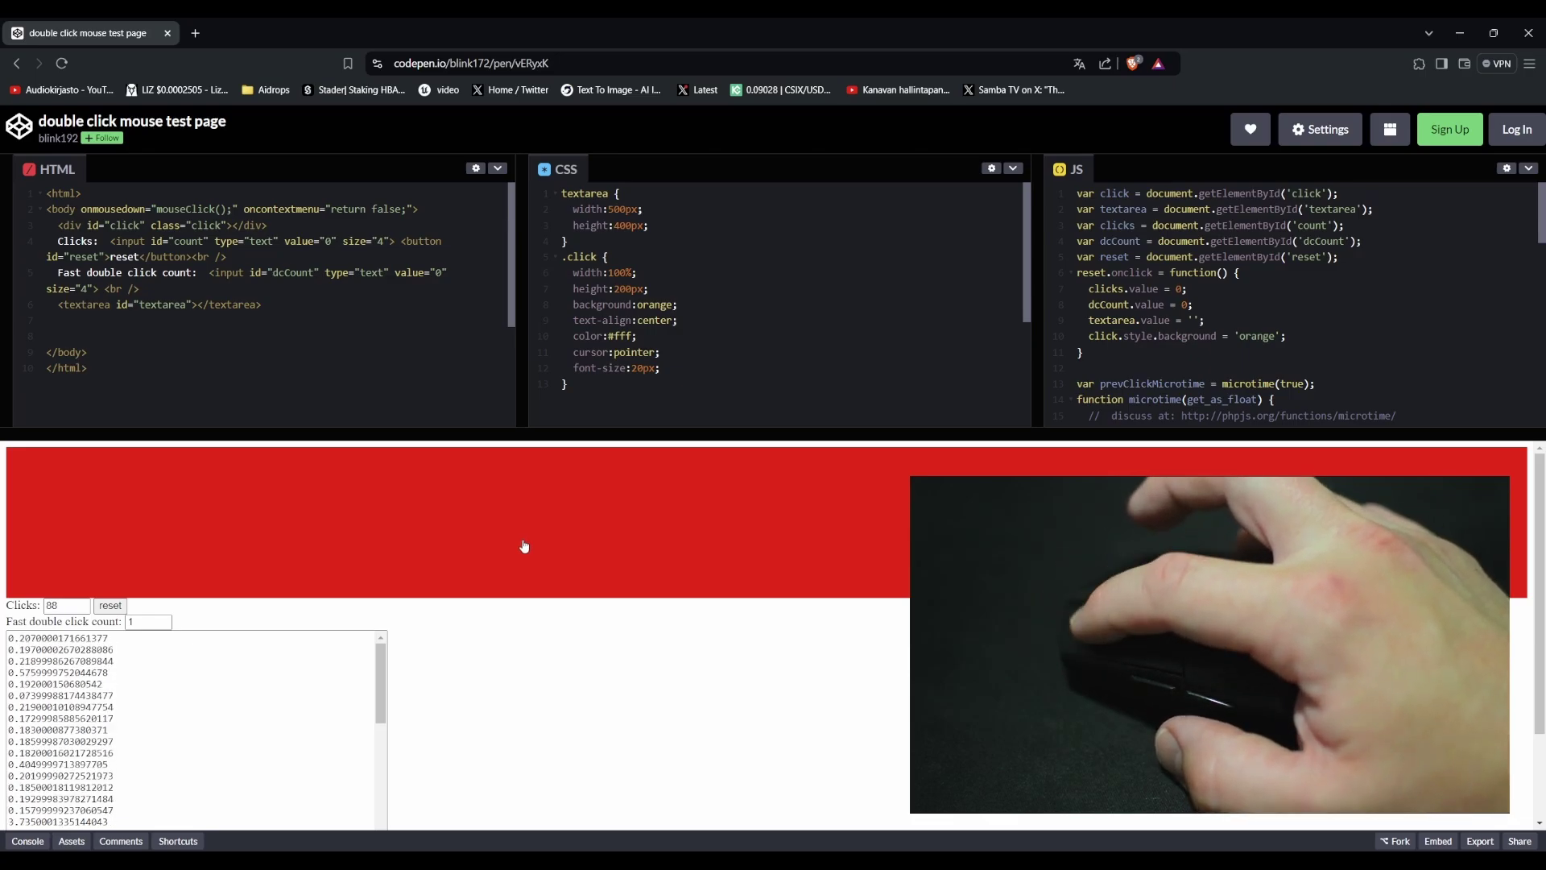
Step: Rapidly click the red test div, raising Clicks to 284 with fast double clicks still 1
double_click(525, 546)
triple_click(521, 544)
double_click(519, 545)
double_click(473, 554)
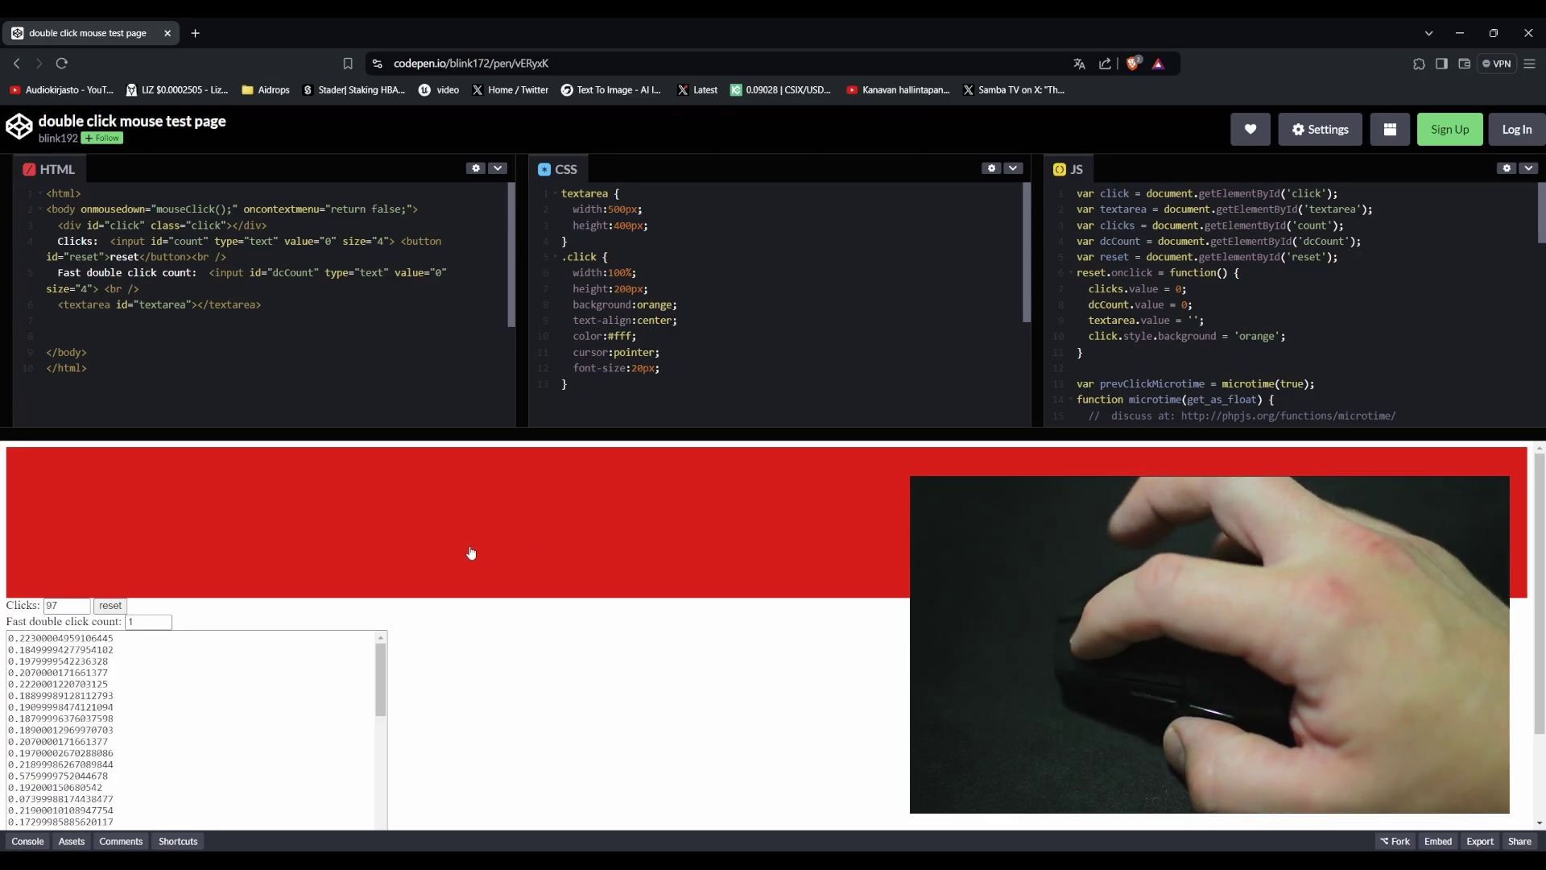
left_click(471, 552)
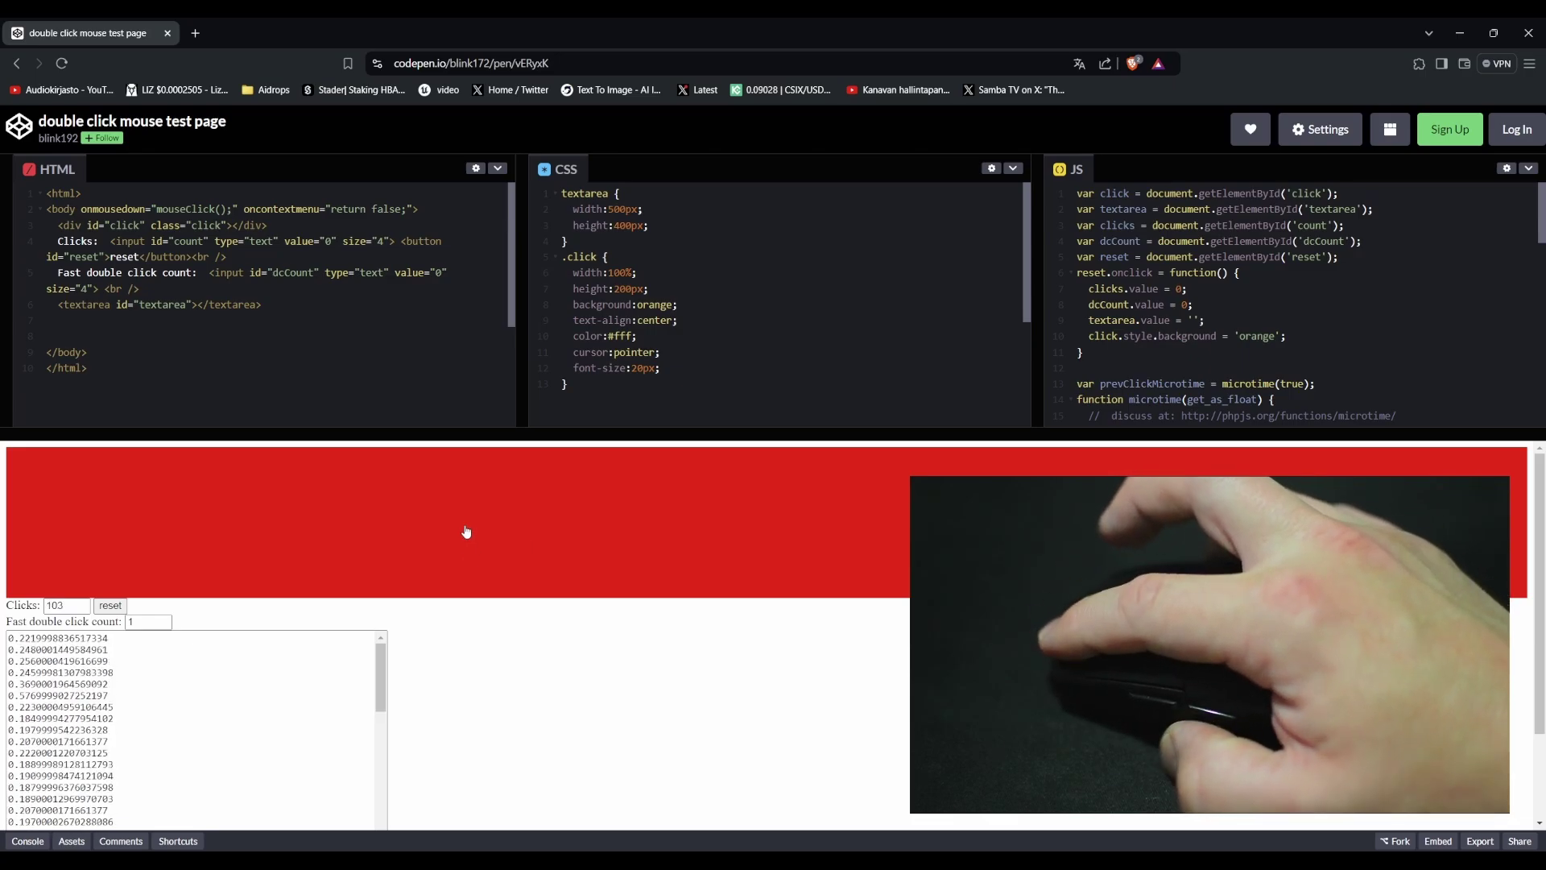
double_click(464, 527)
double_click(477, 519)
triple_click(484, 512)
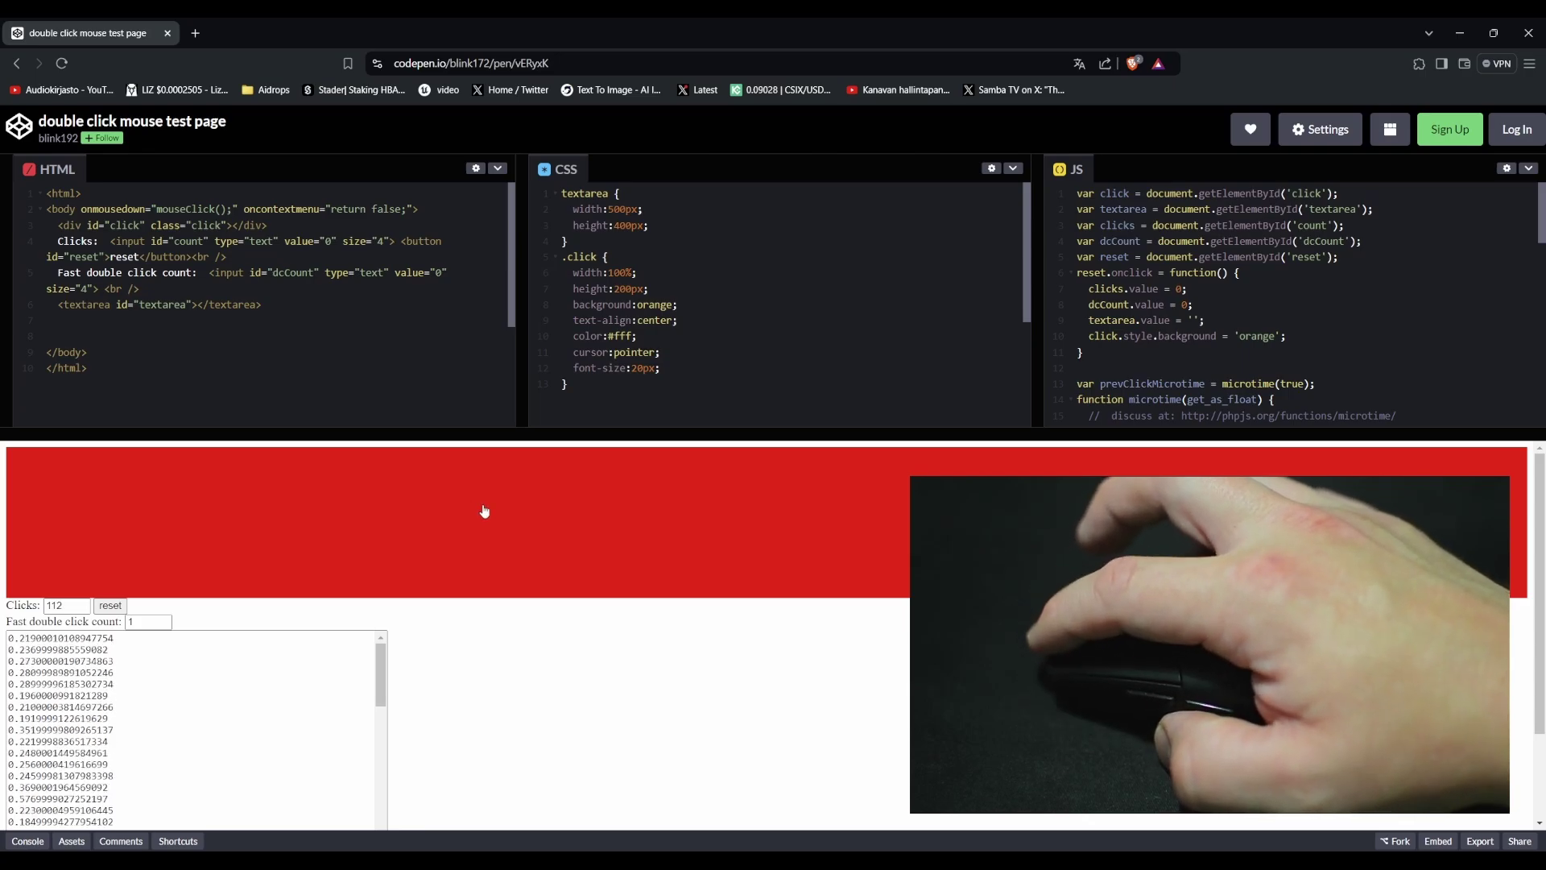
left_click(479, 519)
triple_click(477, 528)
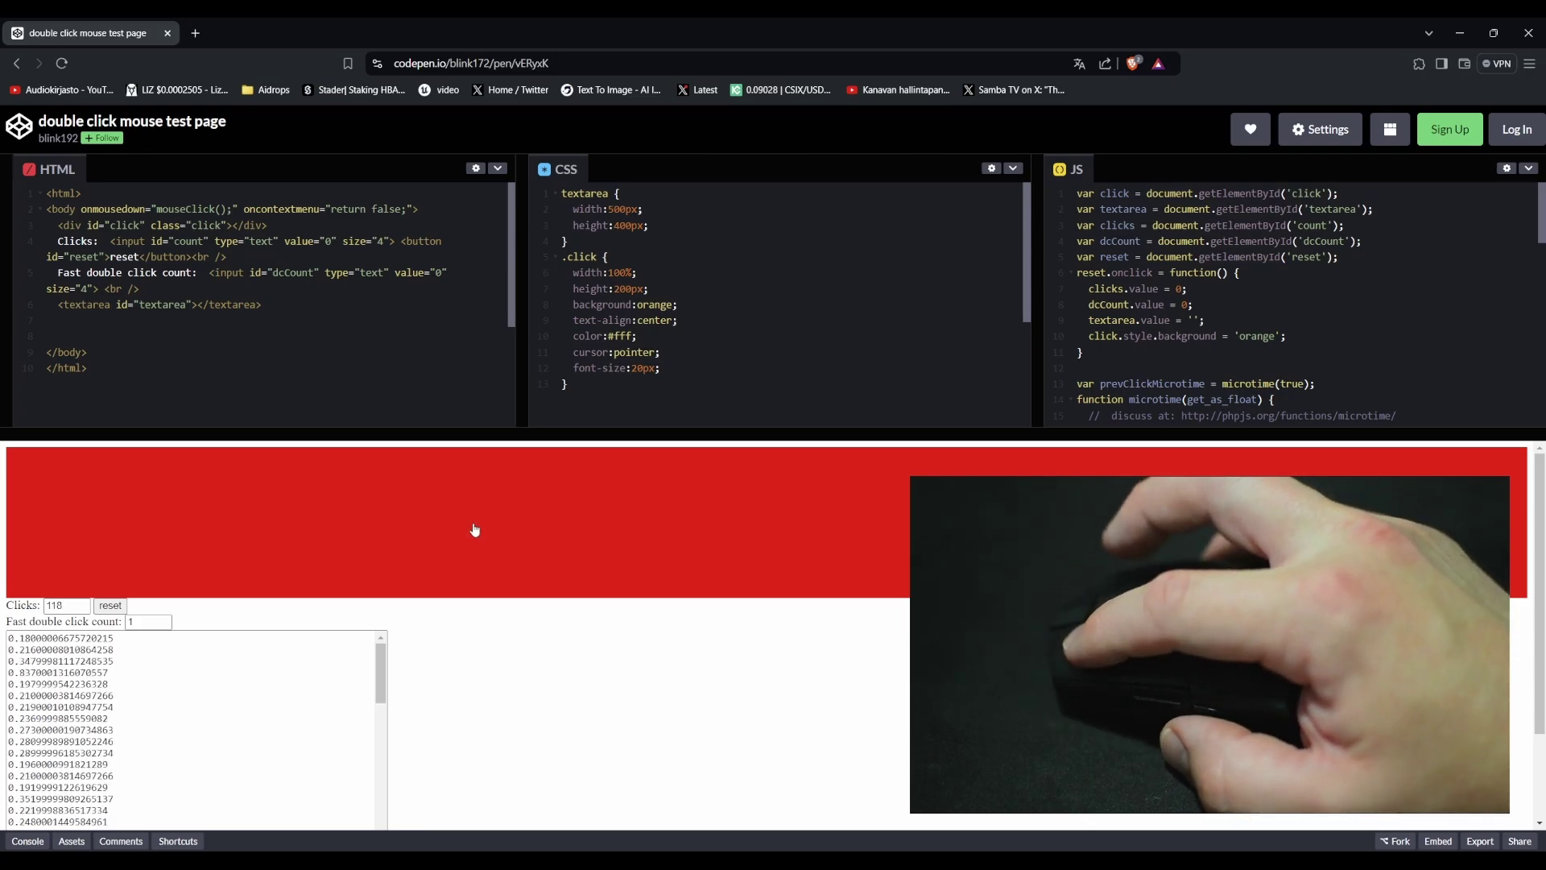
double_click(466, 531)
double_click(439, 557)
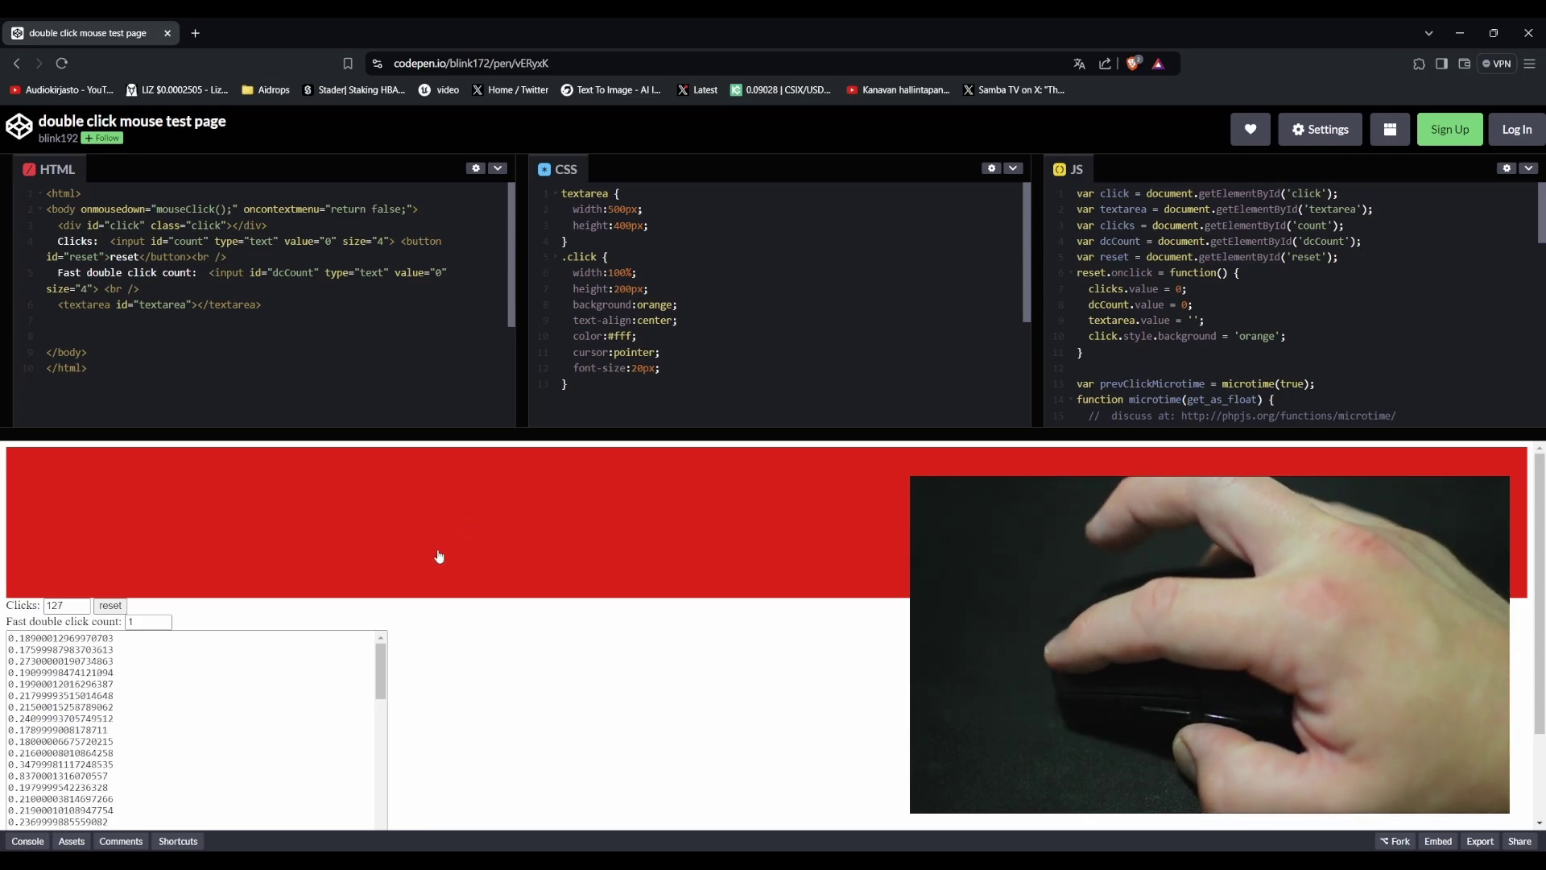
double_click(438, 558)
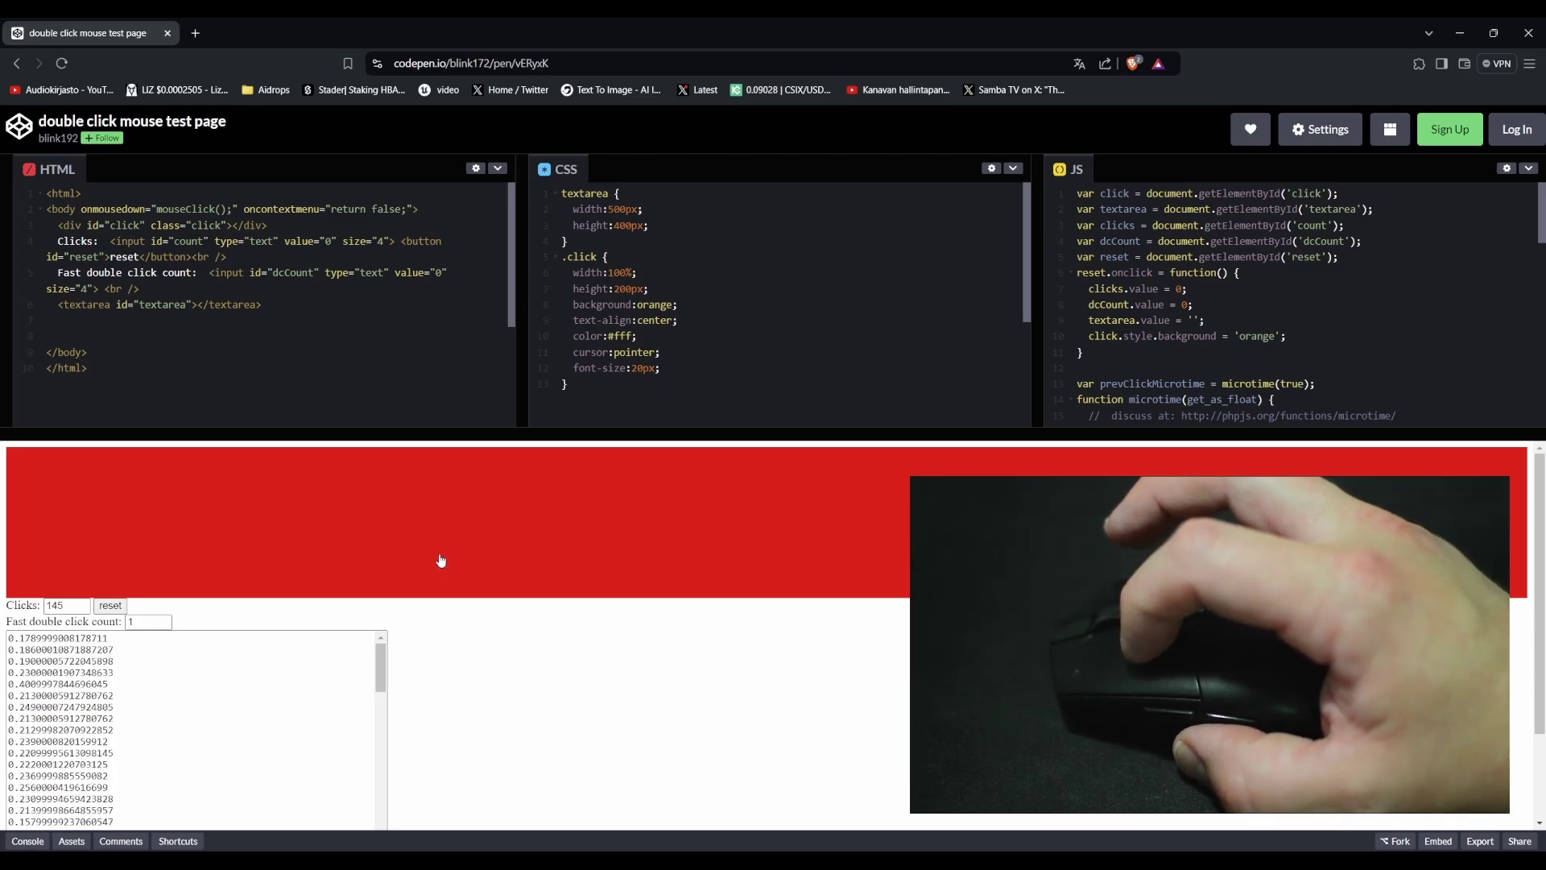
double_click(436, 556)
double_click(425, 534)
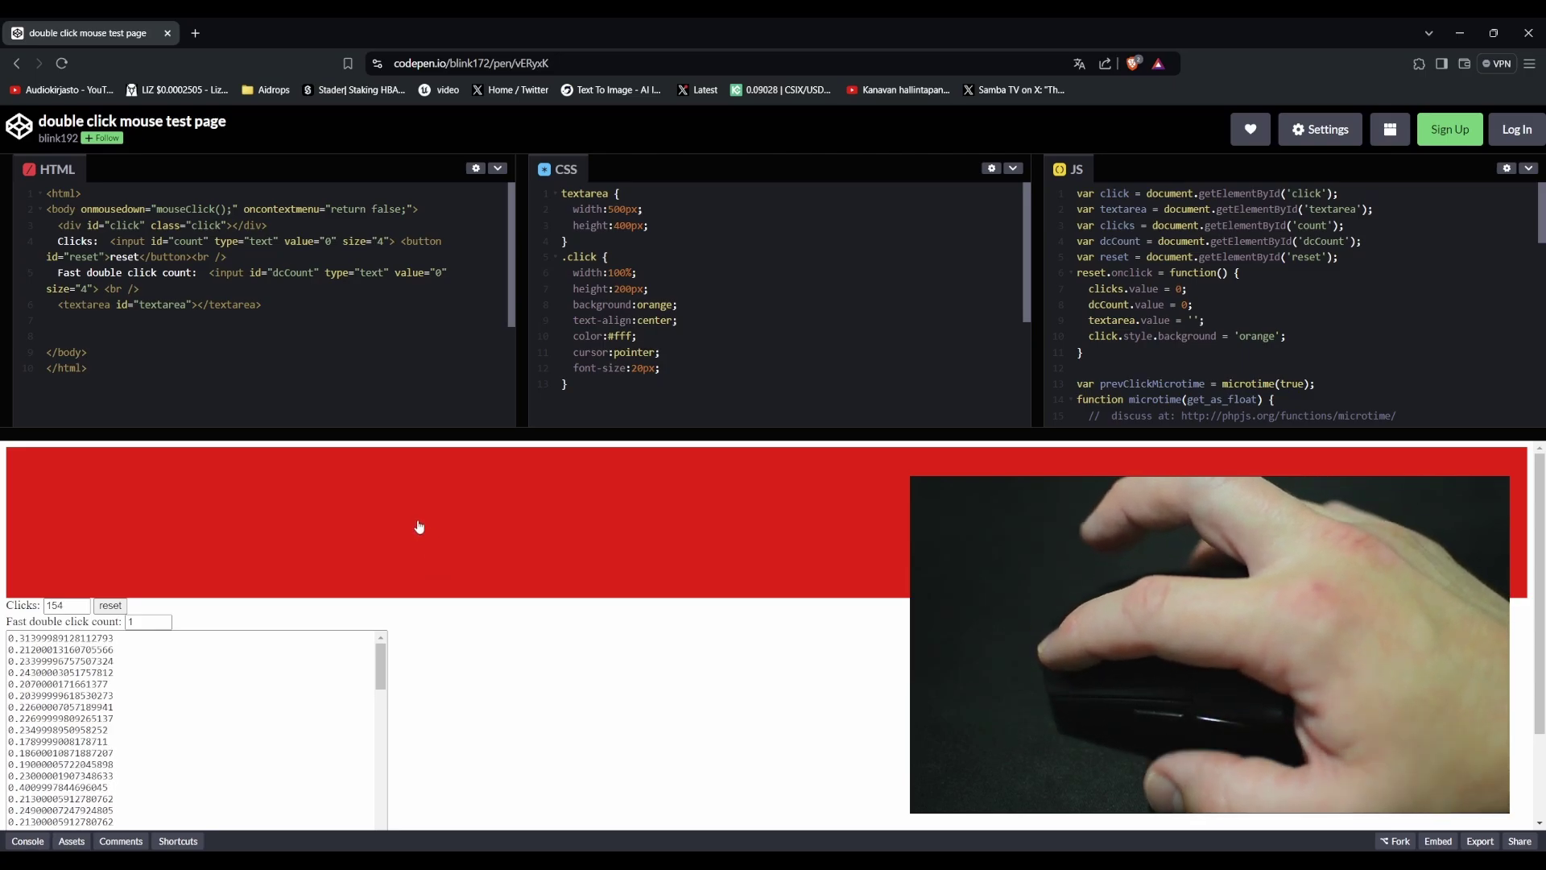
double_click(426, 539)
left_click(428, 541)
double_click(429, 541)
double_click(418, 555)
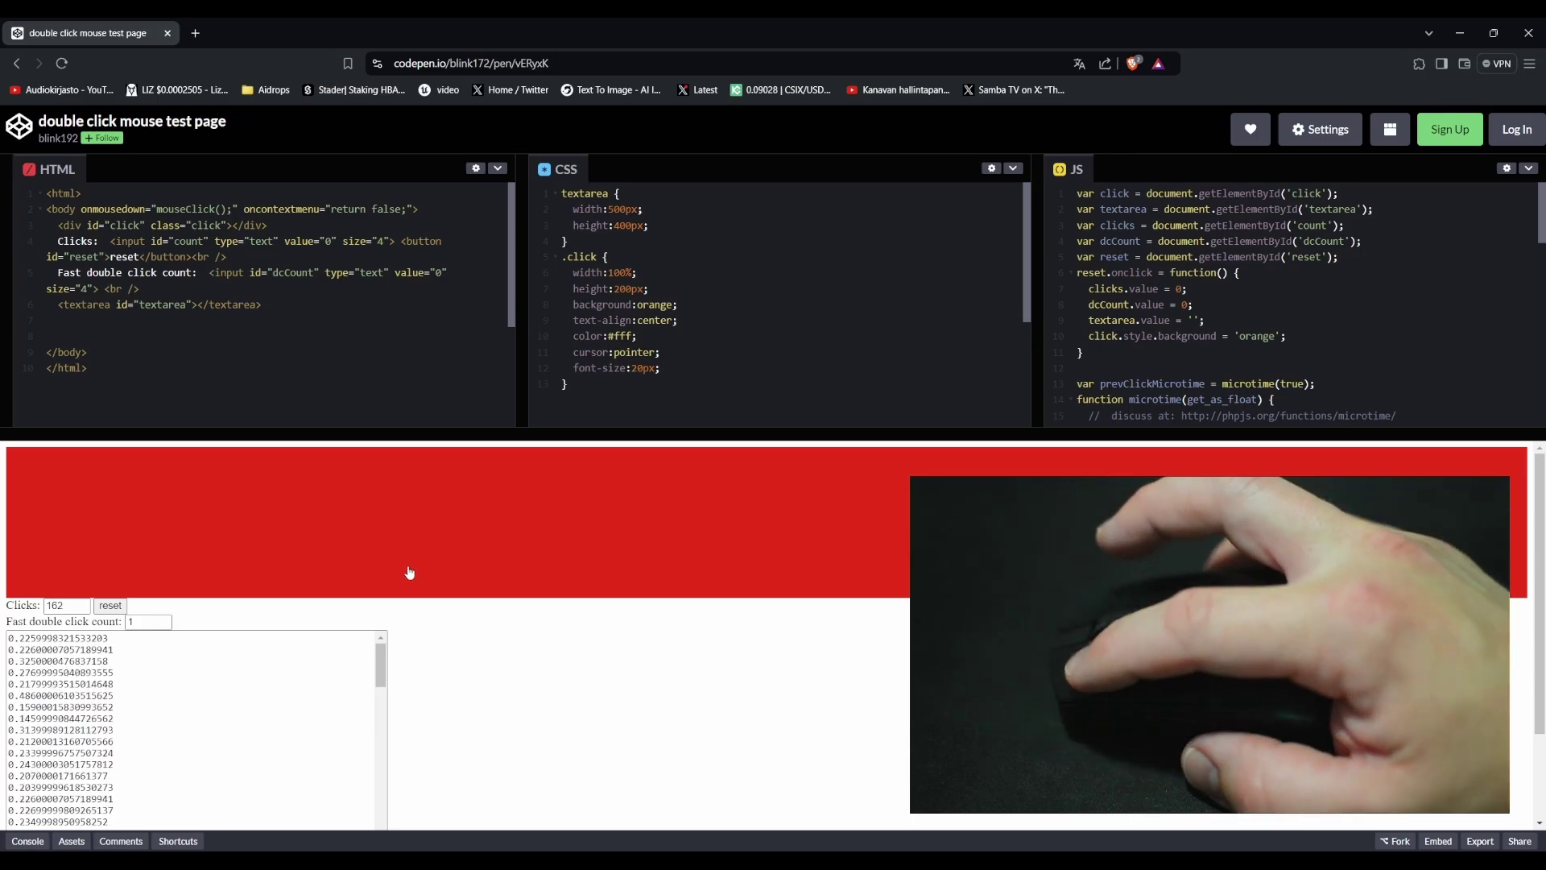
double_click(397, 588)
double_click(381, 559)
double_click(381, 552)
double_click(366, 544)
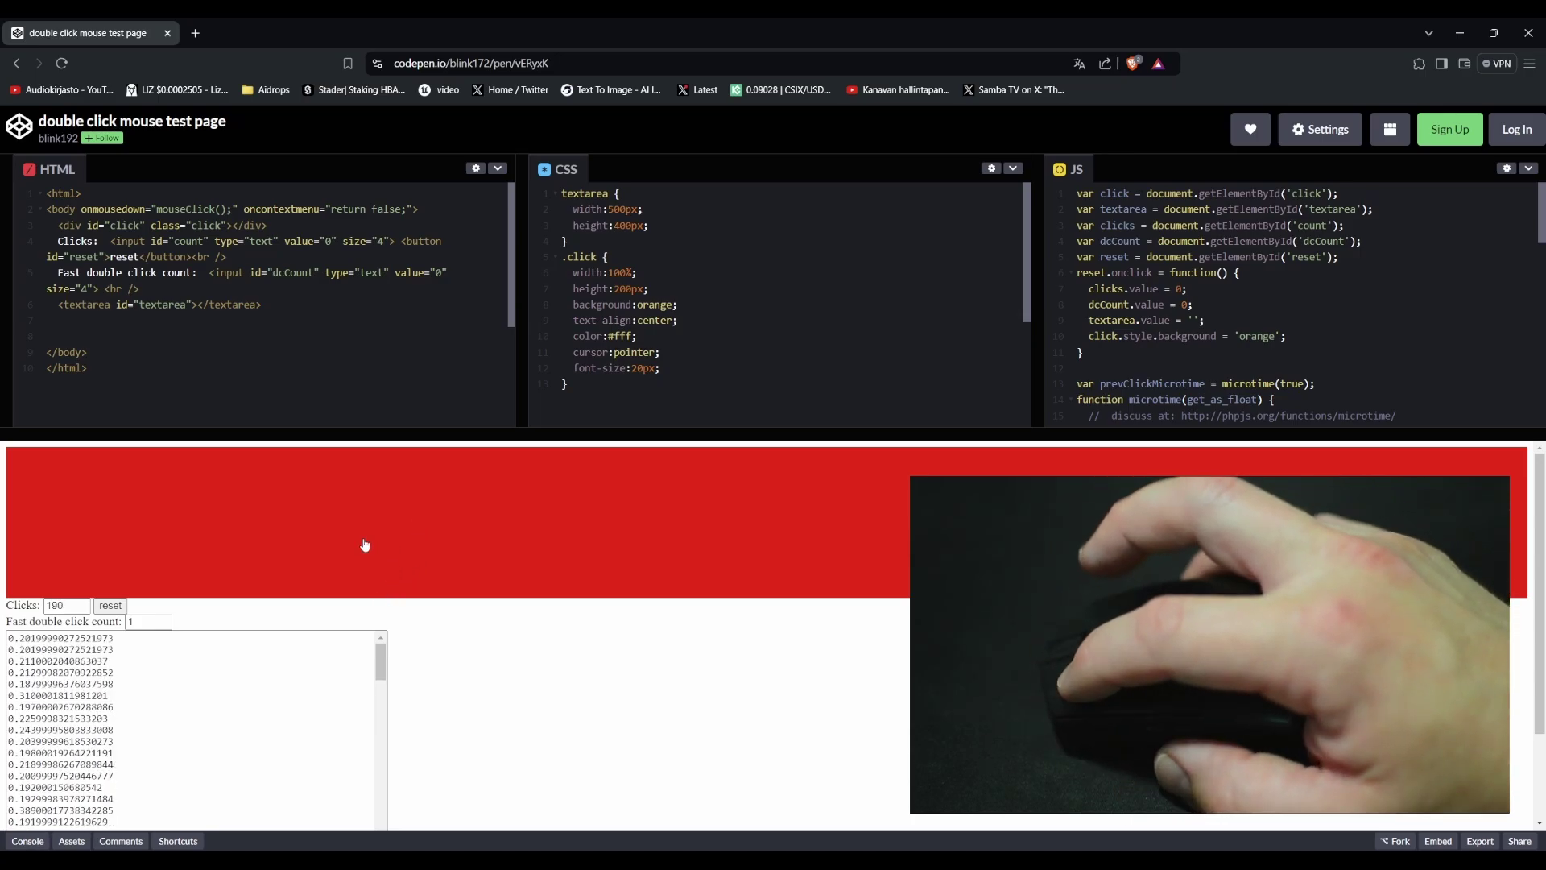
double_click(368, 540)
double_click(381, 556)
double_click(382, 559)
double_click(384, 559)
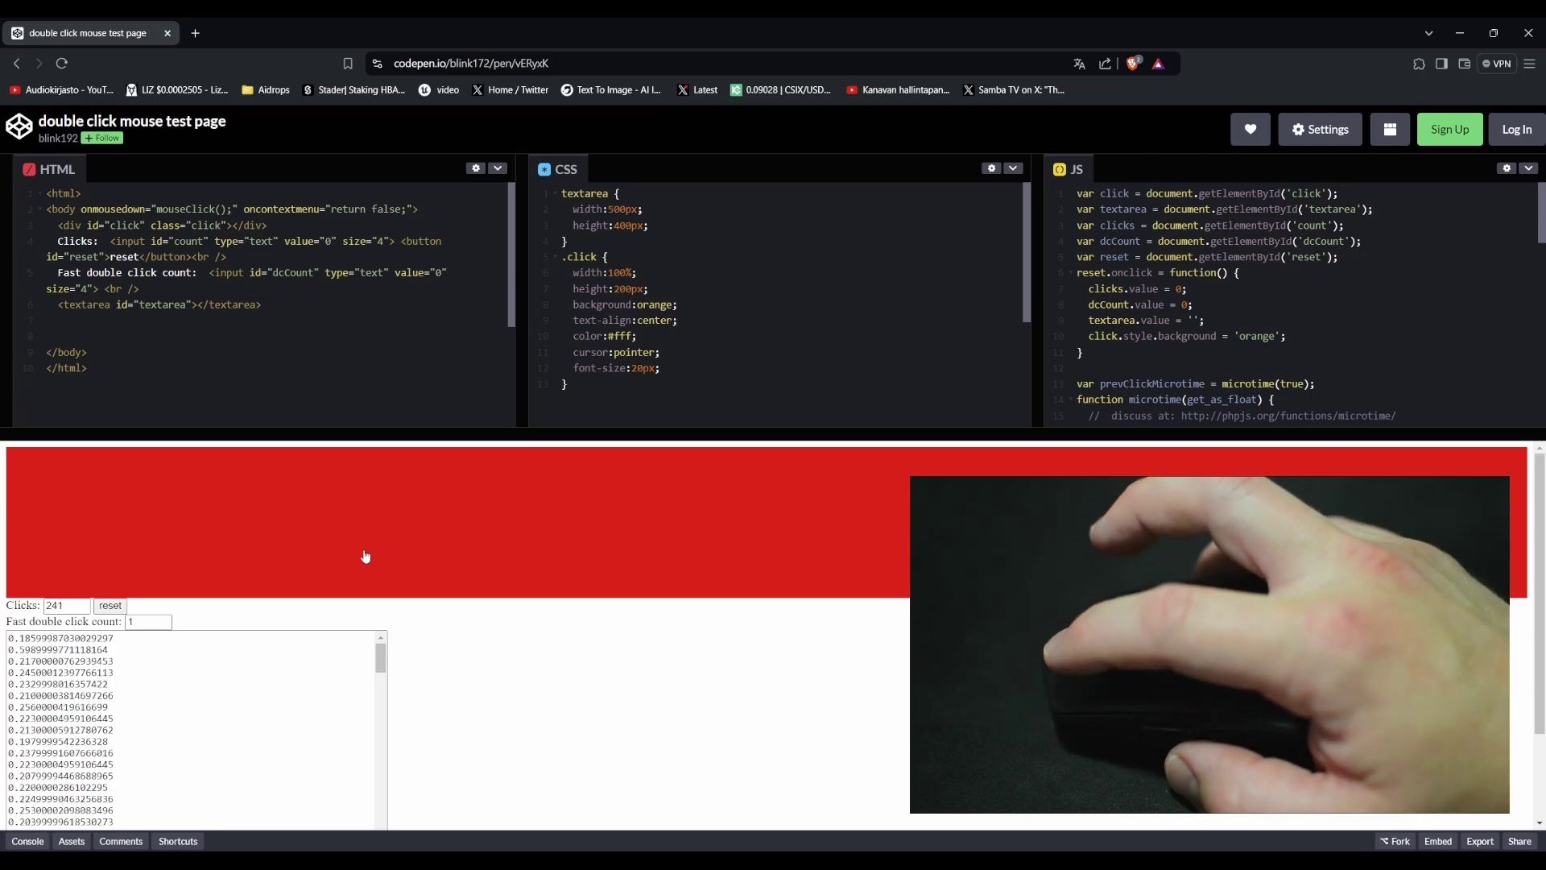
Step: Add a last double and triple click in the red div so Clicks reads 306
double_click(305, 556)
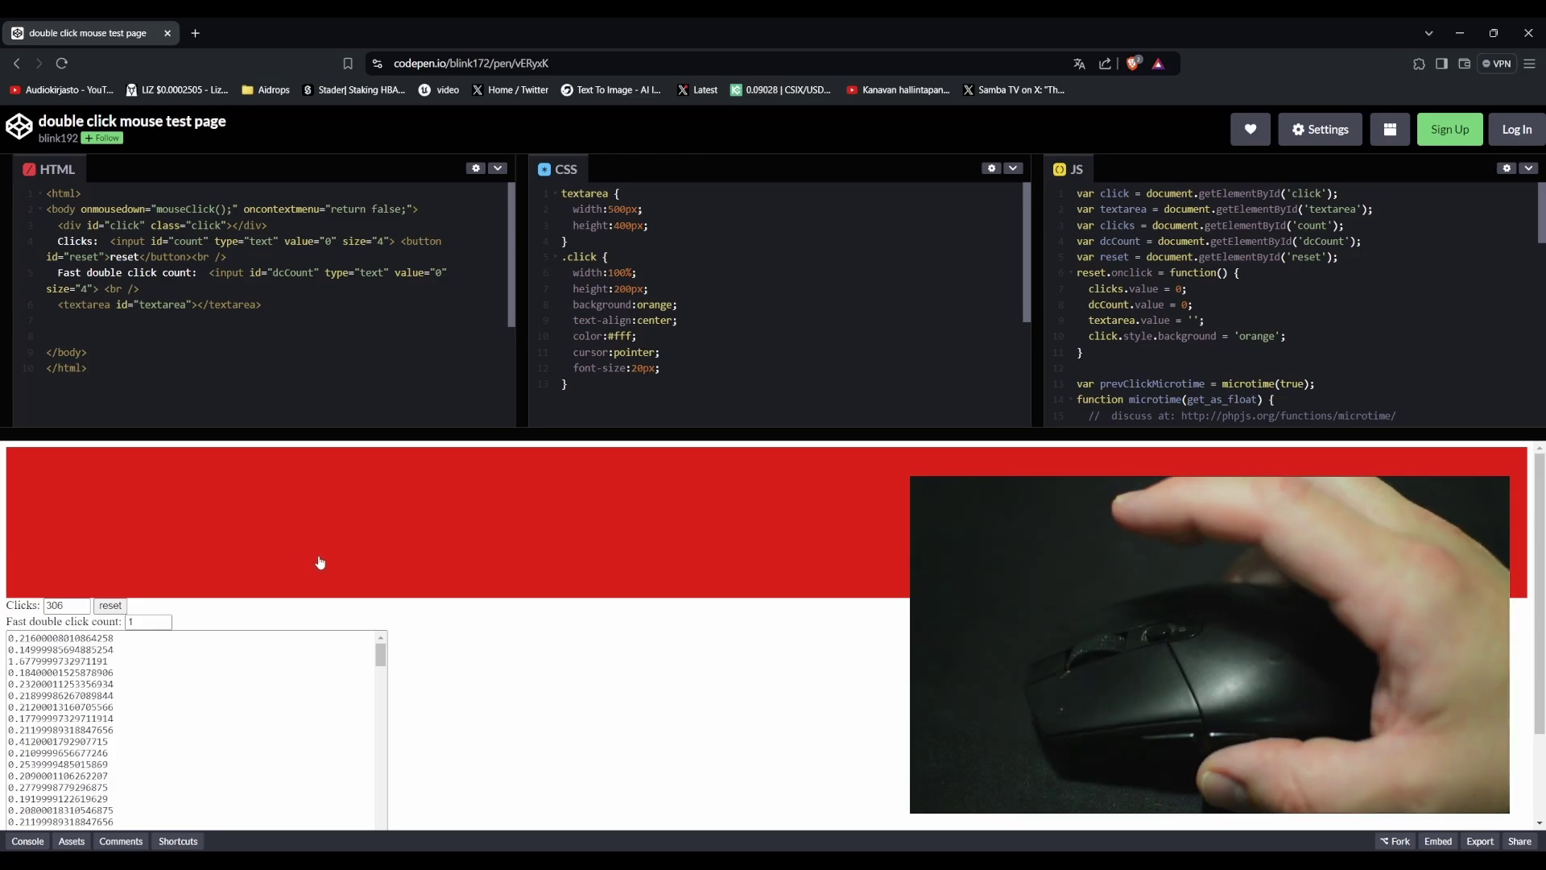
triple_click(319, 560)
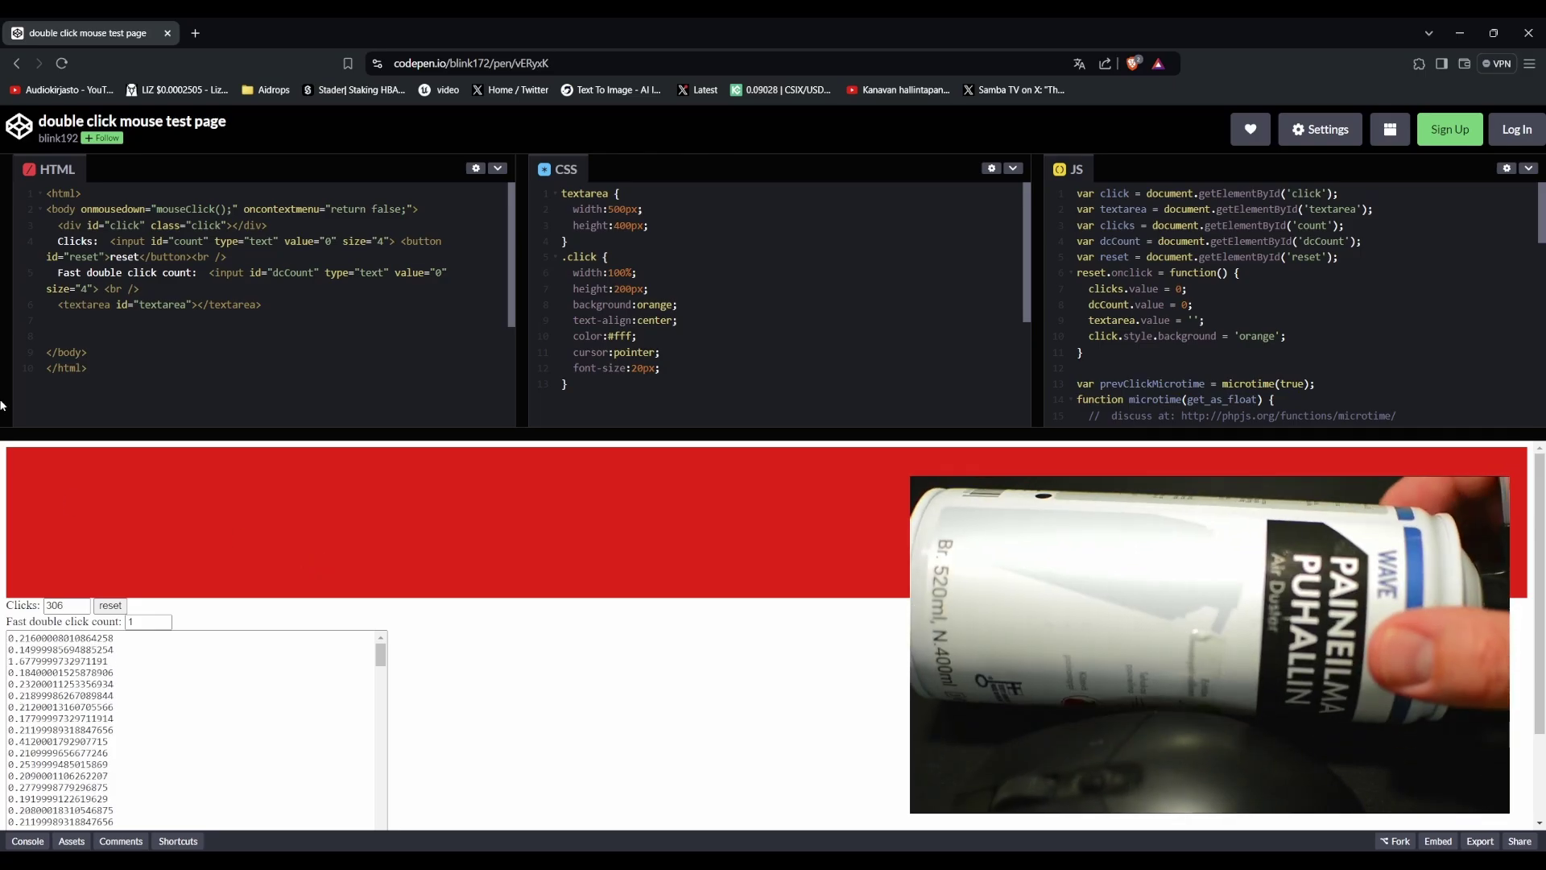